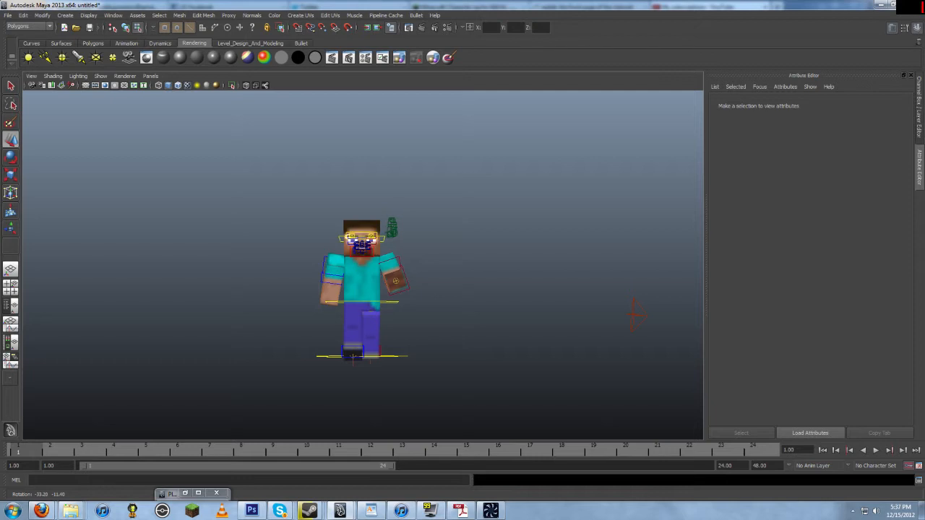
Step: Select and delete the green object next to the character's hand
alt+drag(395, 280, 293, 274)
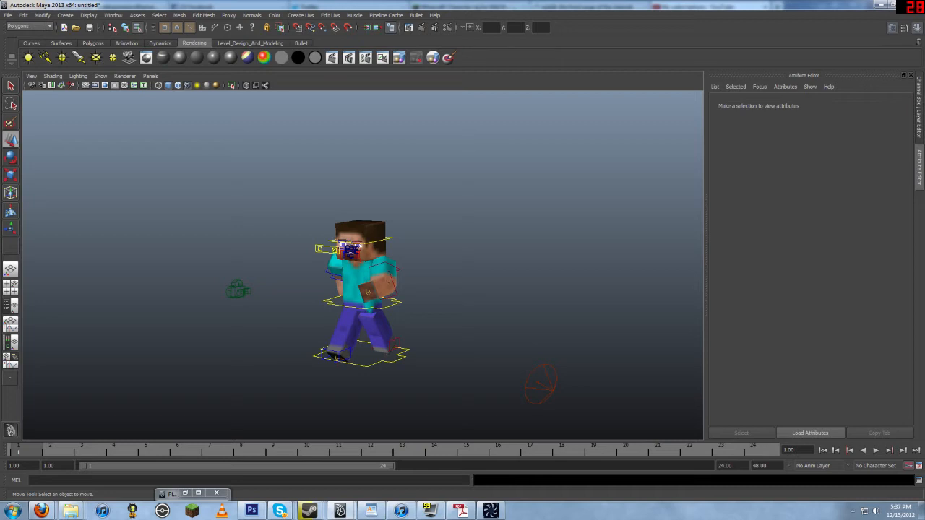
alt+drag(311, 278, 440, 275)
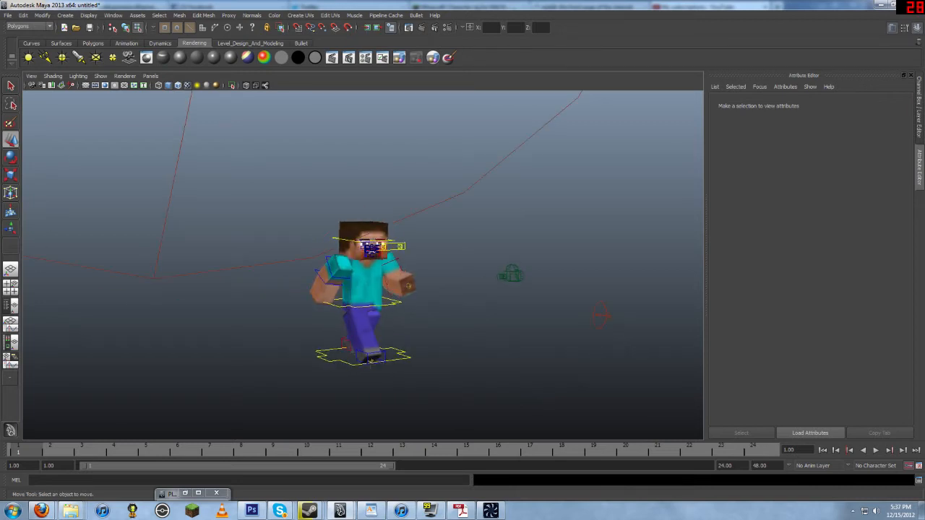
click(336, 239)
click(441, 213)
alt+drag(445, 213, 381, 231)
right_click(382, 232)
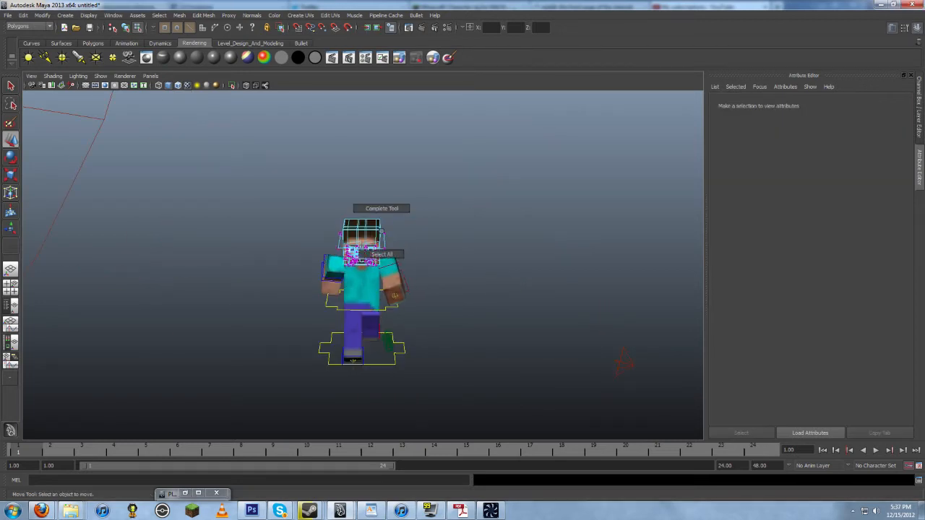
right_drag(370, 233, 412, 221)
alt+drag(412, 234, 372, 245)
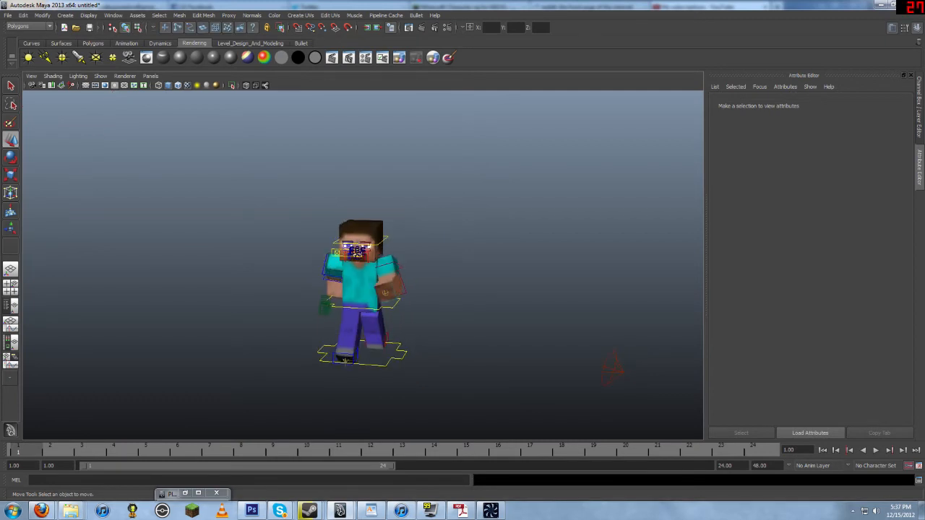
click(325, 306)
alt+drag(326, 306, 404, 275)
key(Delete)
Step: Render the current frame with Maya Software and zoom into the rendered image
scroll(318, 296, up, 2)
alt+drag(547, 334, 691, 332)
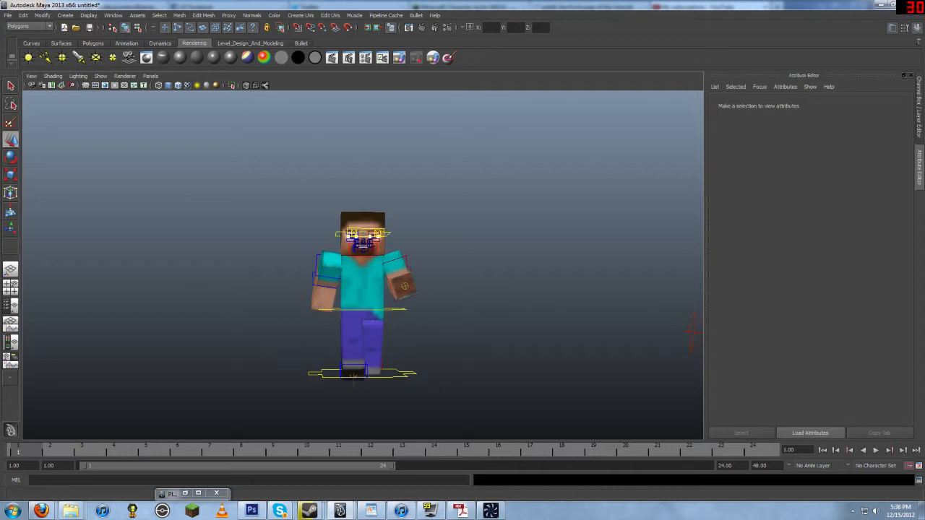
click(434, 27)
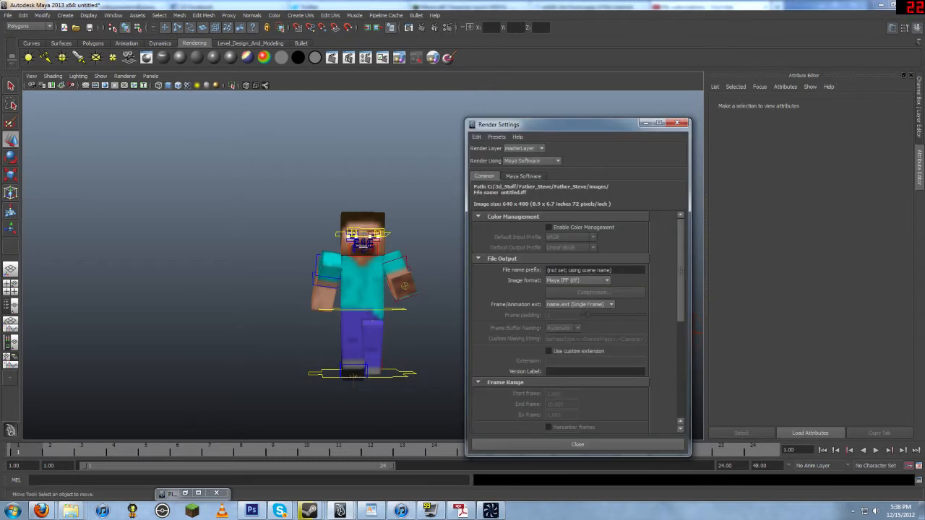
click(677, 123)
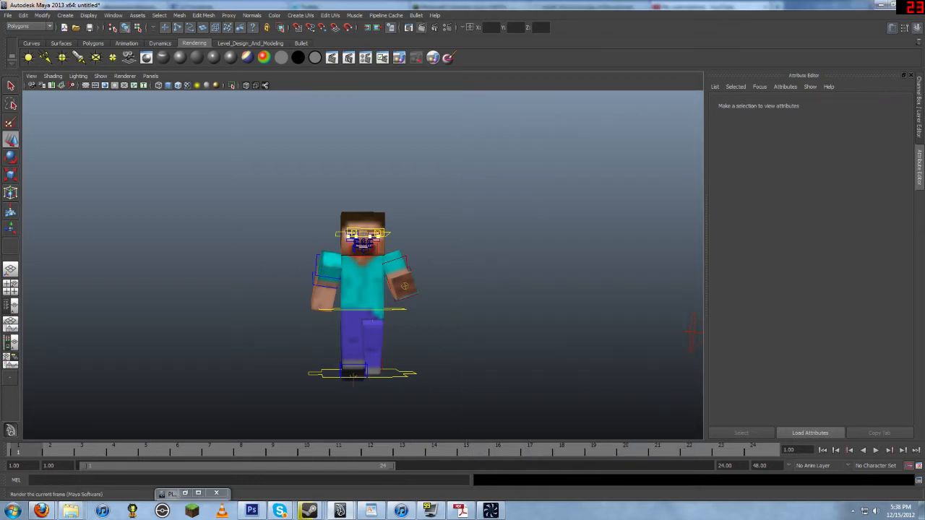
click(421, 27)
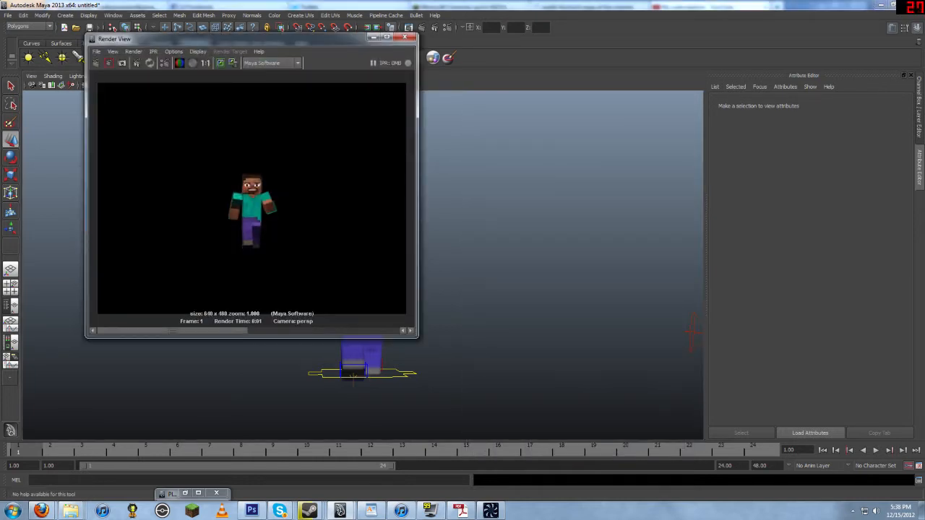
click(387, 37)
scroll(463, 263, up, 10)
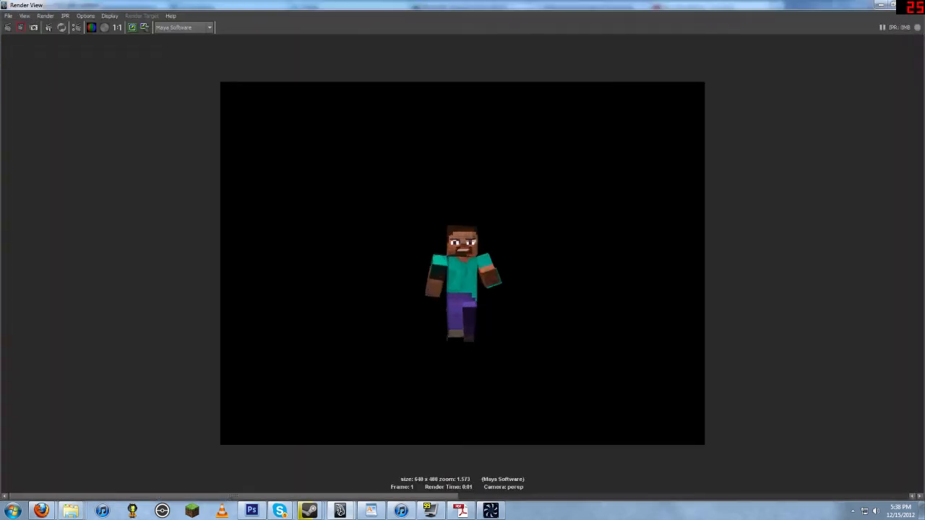
scroll(463, 263, down, 4)
scroll(463, 263, up, 3)
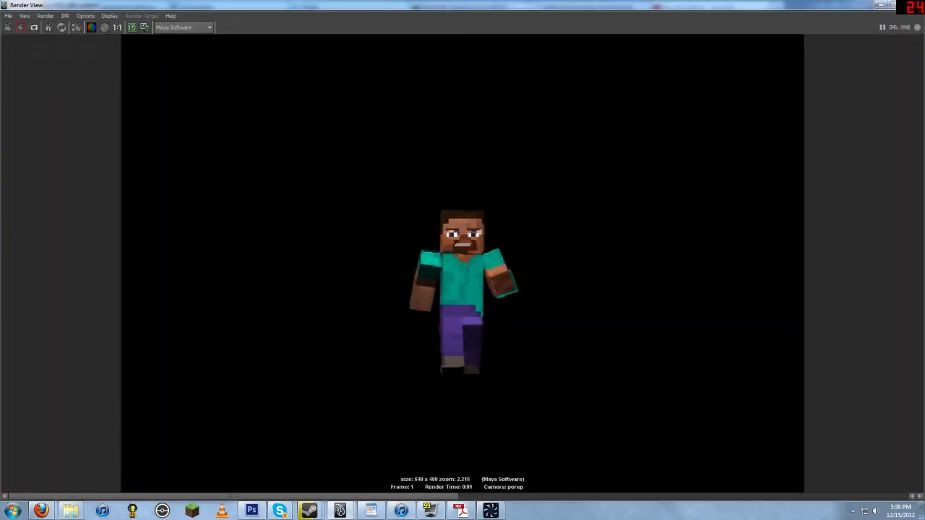
drag(847, 5, 696, 47)
click(766, 37)
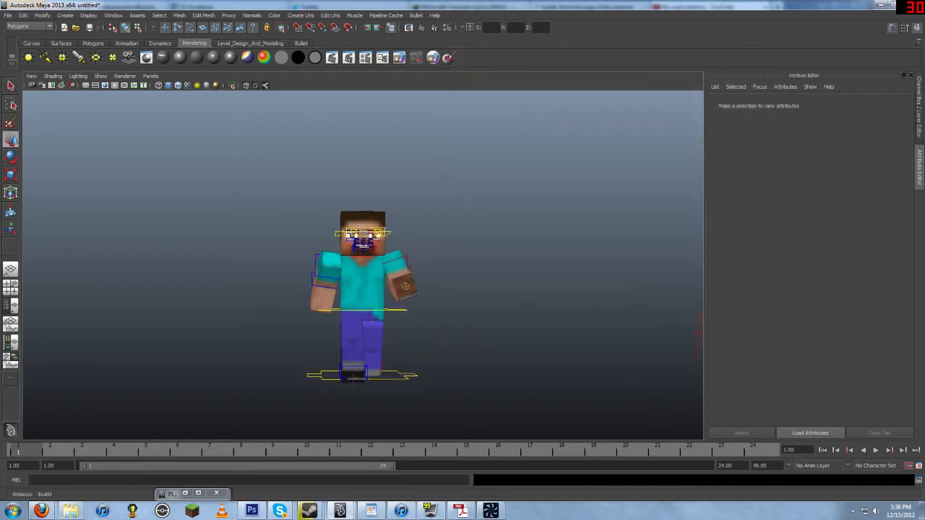
Step: Render a close-up of the character's face from the perspective view
scroll(362, 265, up, 8)
scroll(362, 265, up, 1)
alt+middle_drag(363, 245, 380, 274)
scroll(363, 264, up, 9)
alt+middle_drag(375, 158, 361, 383)
scroll(363, 265, down, 2)
alt+middle_drag(383, 282, 362, 258)
click(421, 28)
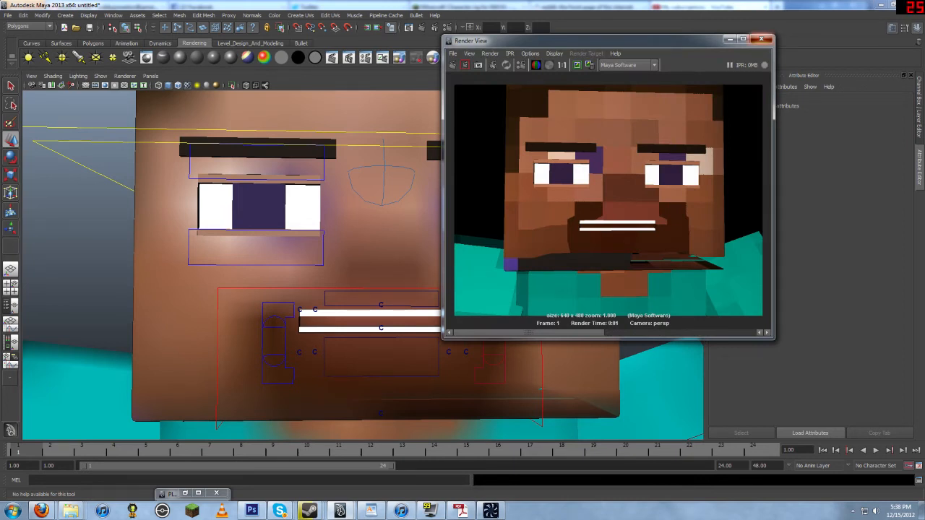
click(761, 39)
Step: Open Render Settings and review the loaded plug-ins in the Plug-in Manager
scroll(362, 265, down, 10)
scroll(362, 265, down, 1)
alt+middle_drag(362, 264, 364, 223)
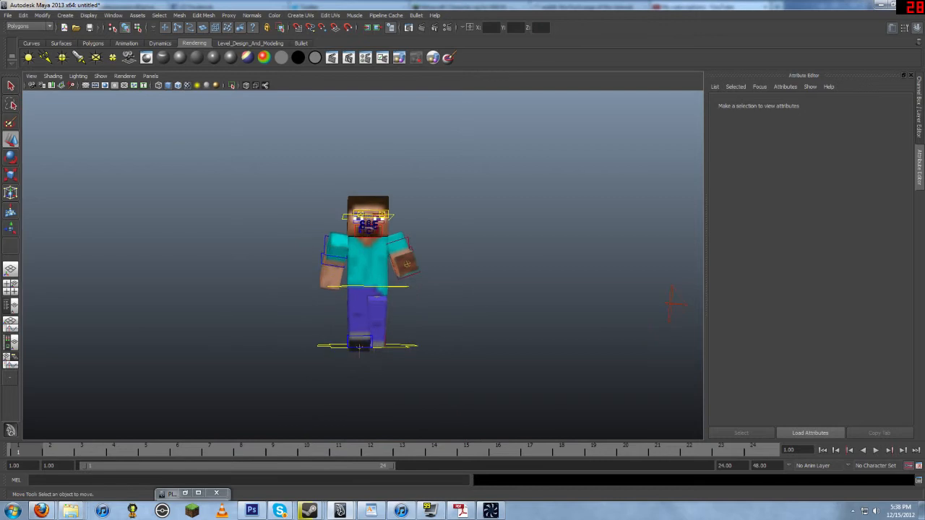
scroll(363, 222, up, 1)
alt+drag(364, 223, 365, 239)
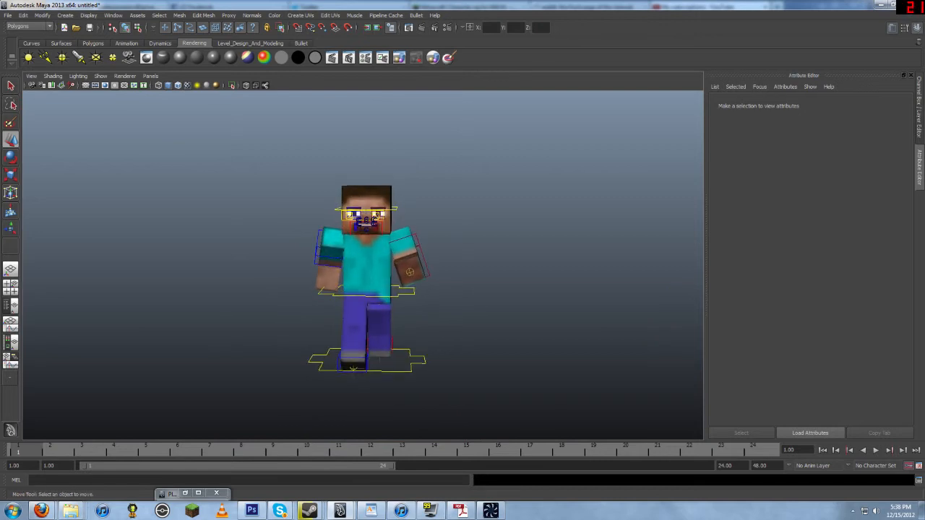
click(449, 57)
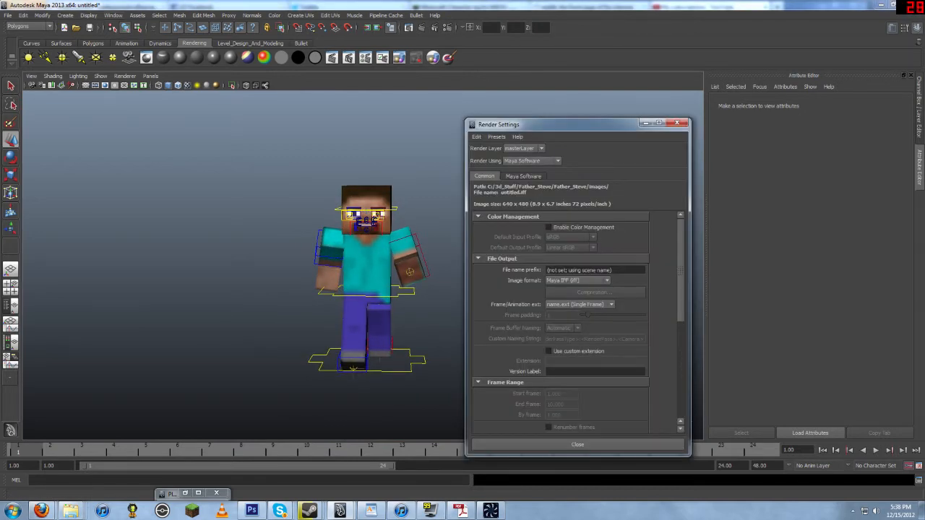
click(113, 15)
mouse_move(144, 66)
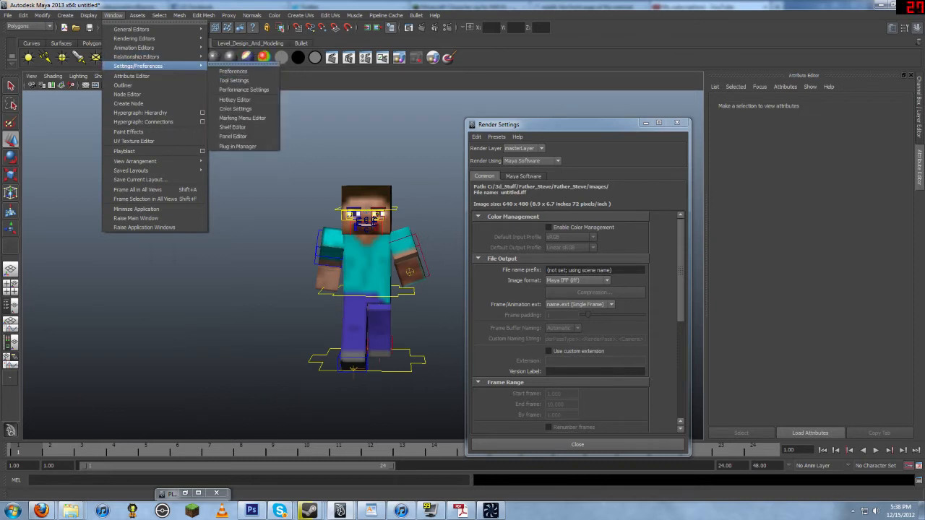
click(237, 146)
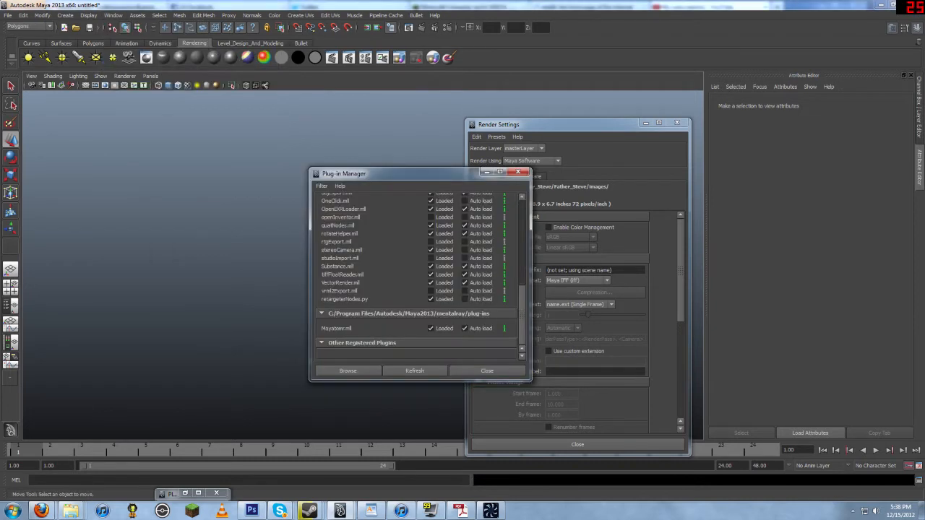
scroll(434, 296, up, 6)
scroll(419, 282, down, 6)
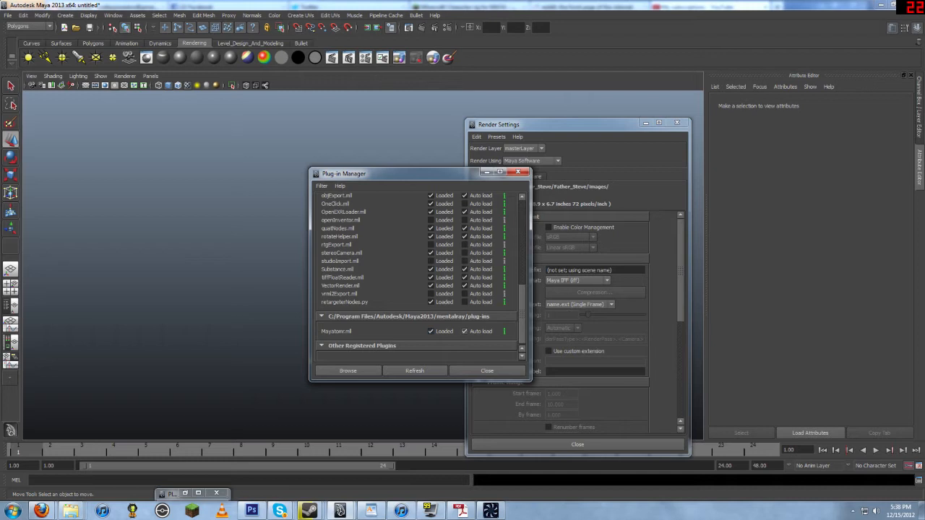
click(487, 371)
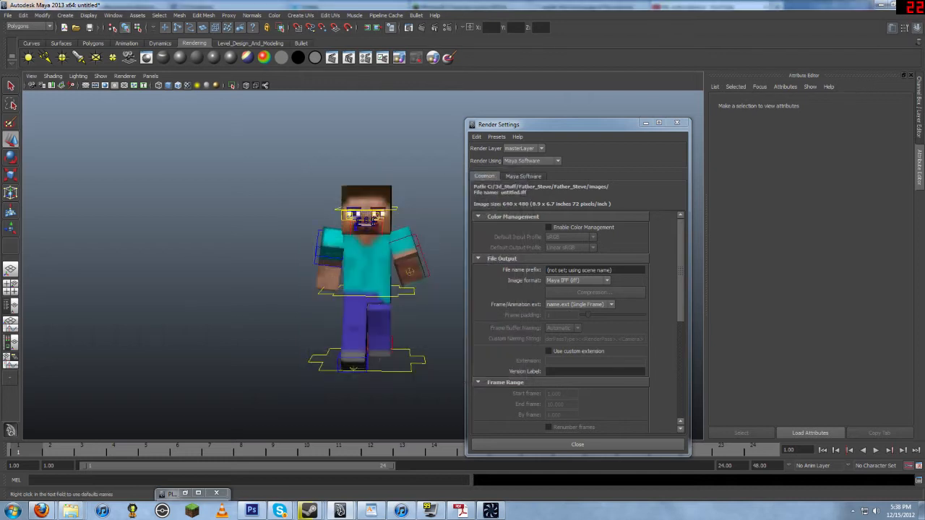
Step: Switch the renderer to mental ray and render the face close-up
click(532, 161)
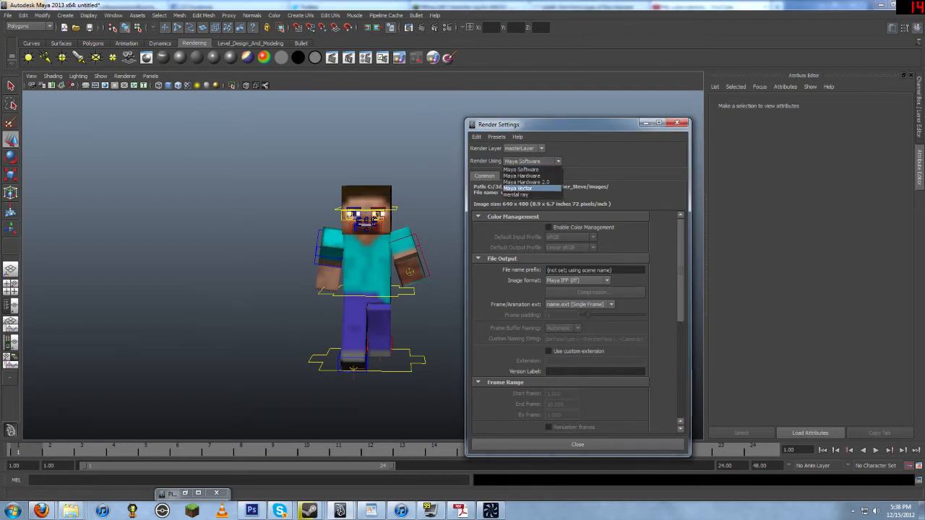
click(515, 195)
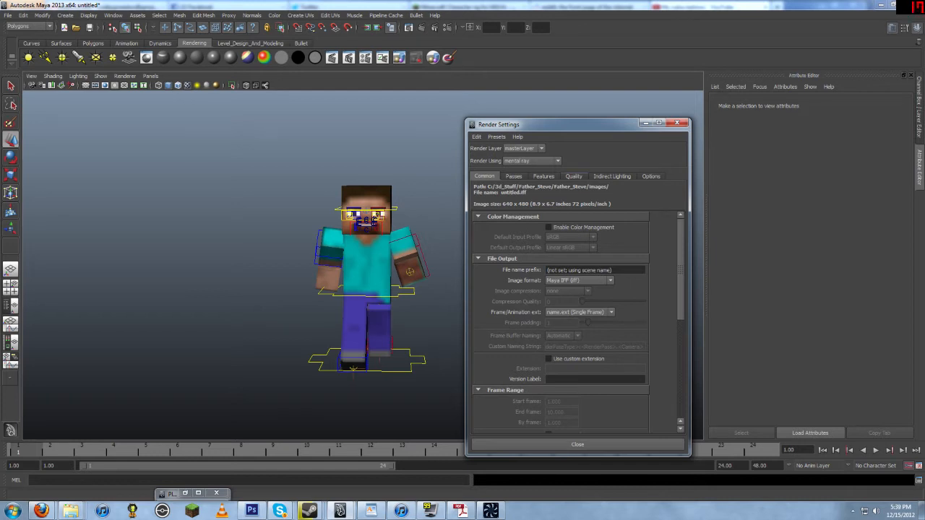
alt+right_drag(289, 260, 376, 260)
alt+middle_drag(369, 173, 351, 304)
alt+right_drag(303, 289, 398, 289)
alt+drag(361, 289, 386, 271)
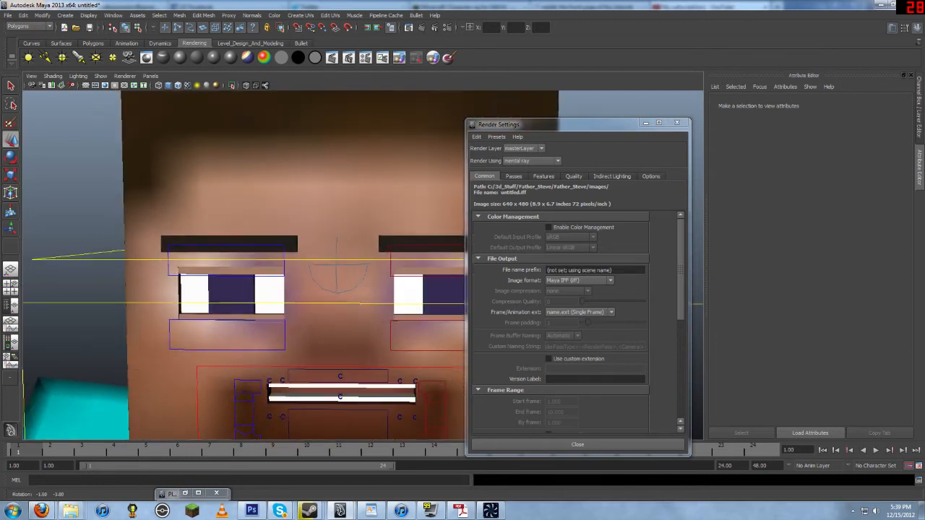
click(421, 27)
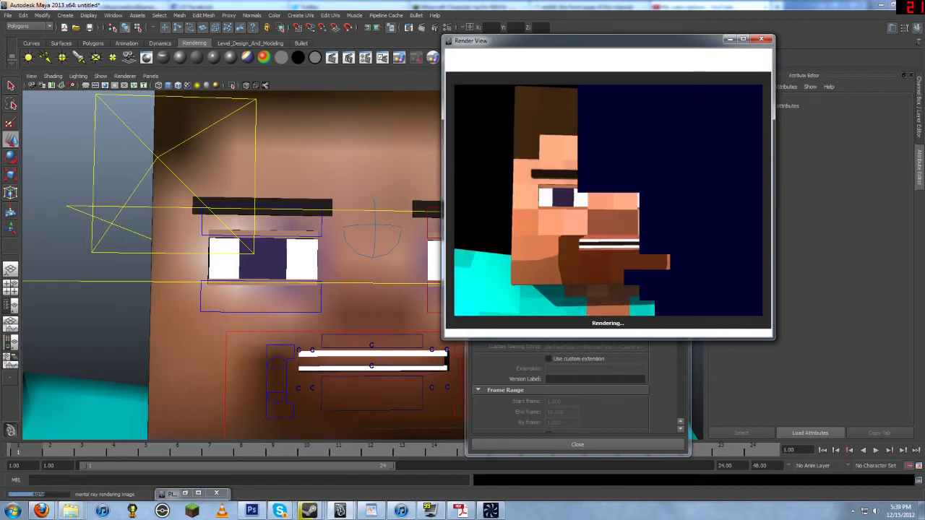
key(Escape)
scroll(231, 265, down, 5)
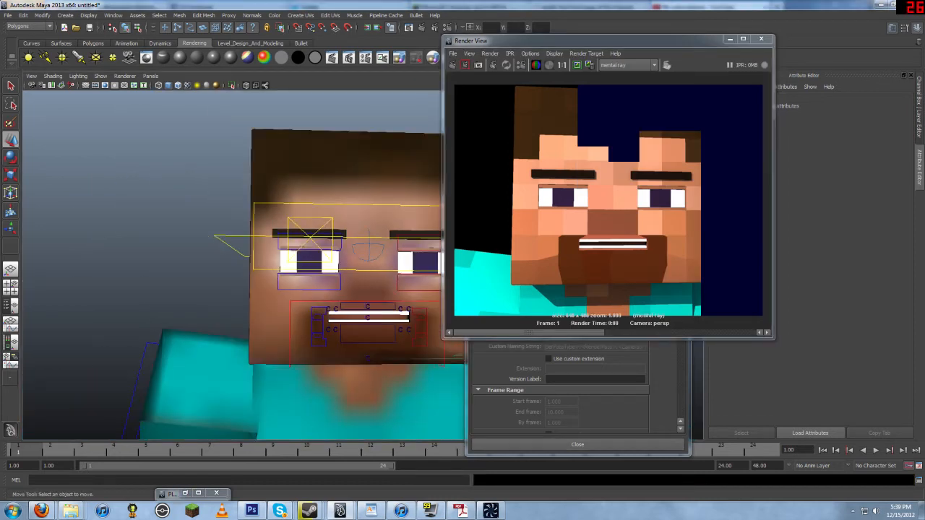
Step: Open Hypershade and delete the ambient occlusion node from the Steve skin material network
click(112, 15)
mouse_move(137, 38)
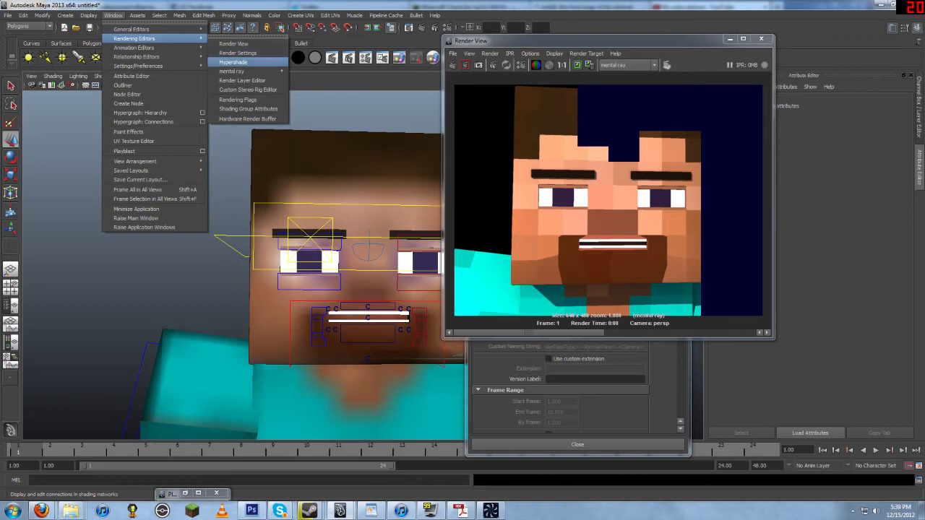
click(238, 62)
drag(135, 120, 292, 1)
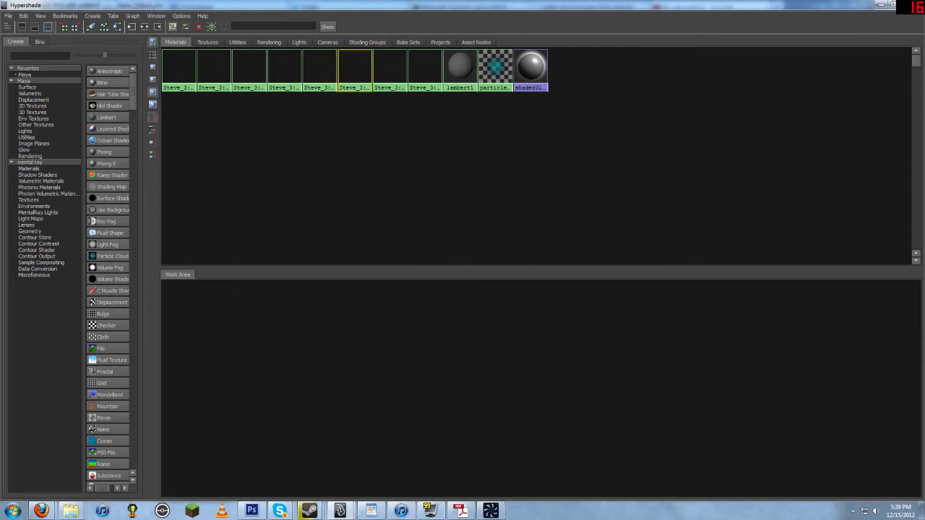
click(132, 27)
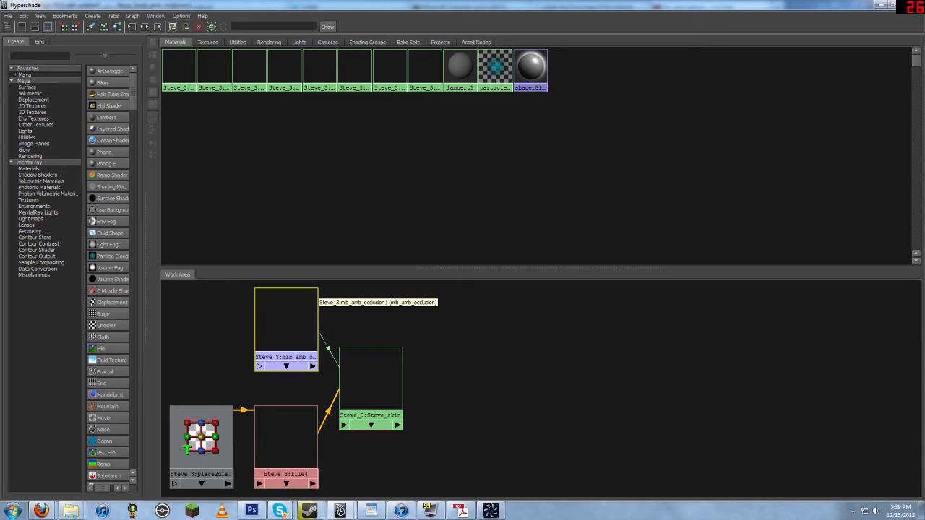
key(Delete)
drag(683, 5, 638, 40)
click(732, 38)
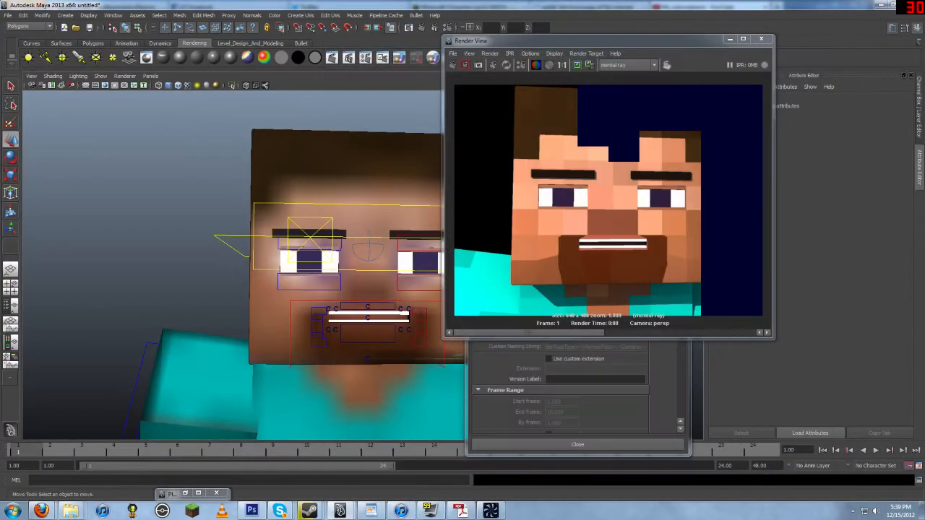
Step: Re-render the scene with mental ray in the Render View
click(453, 65)
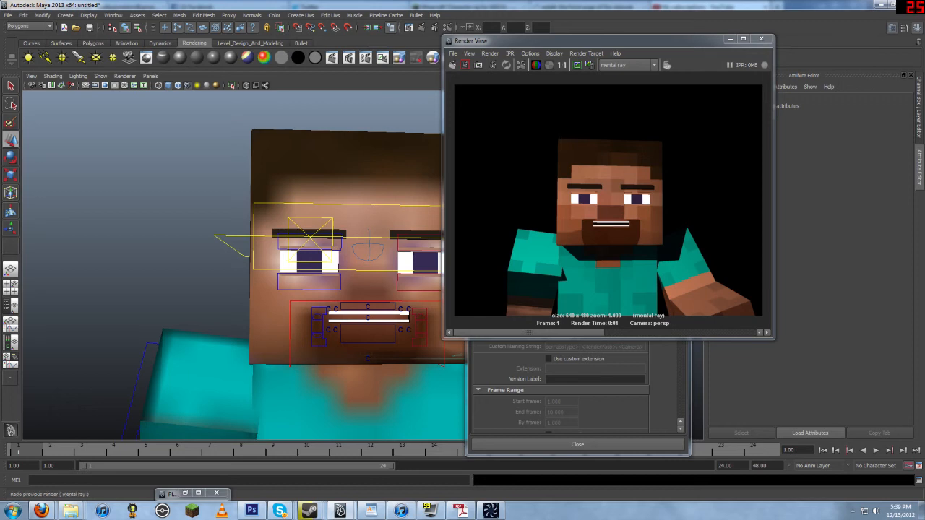
scroll(245, 264, up, 5)
click(464, 64)
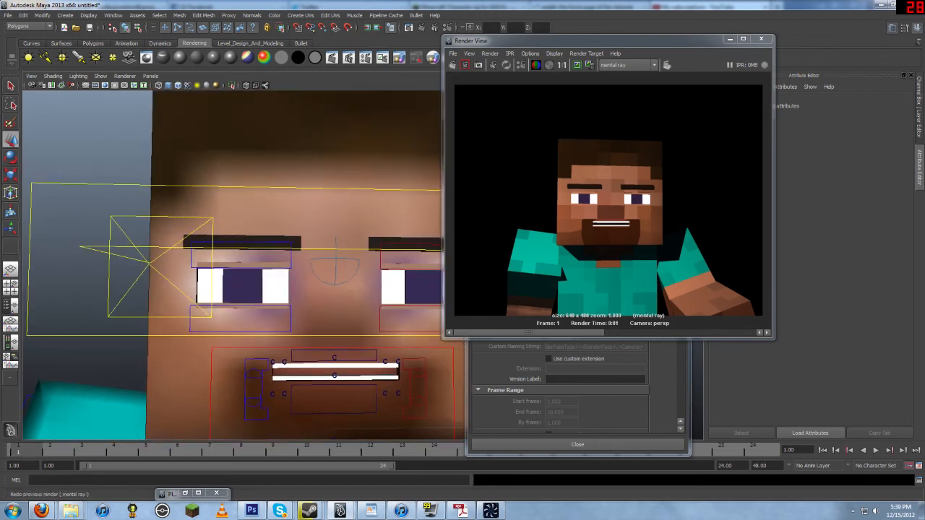
click(465, 64)
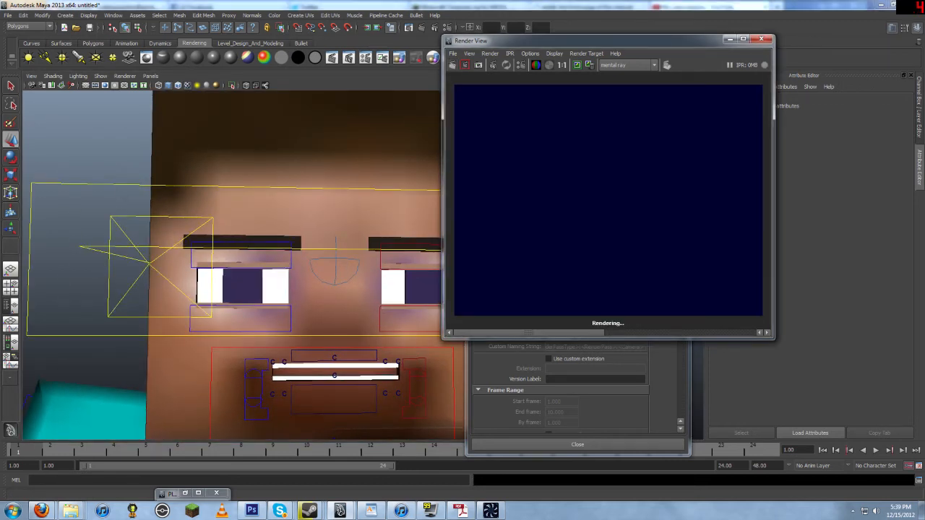
click(465, 64)
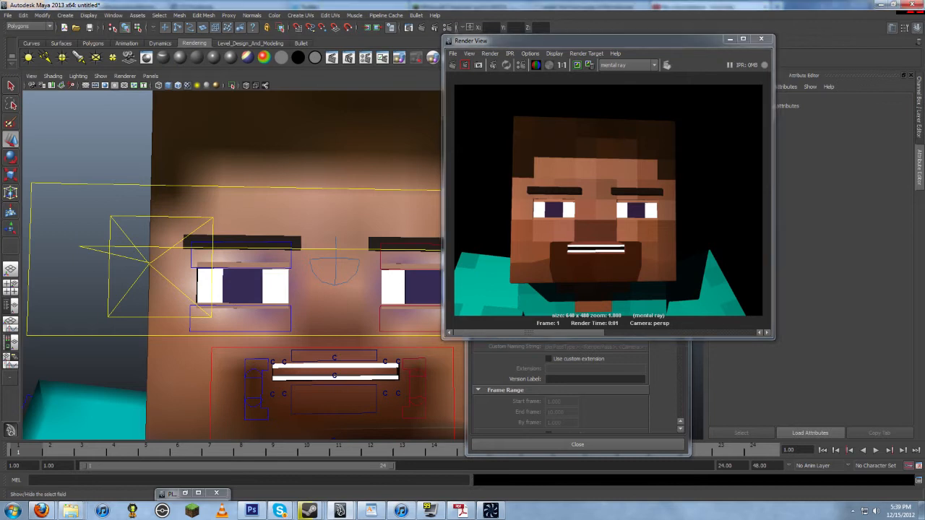
Step: Apply the Production quality preset in the mental ray Quality settings
click(444, 27)
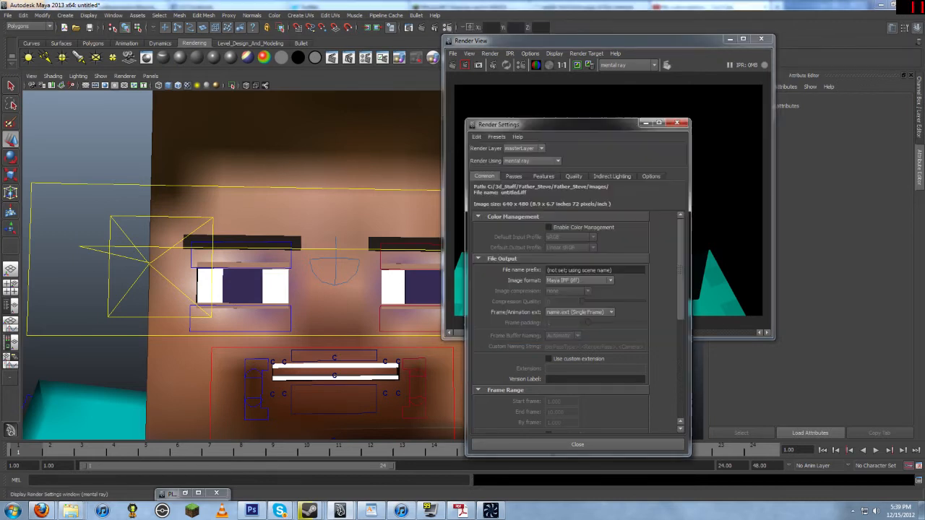
click(574, 176)
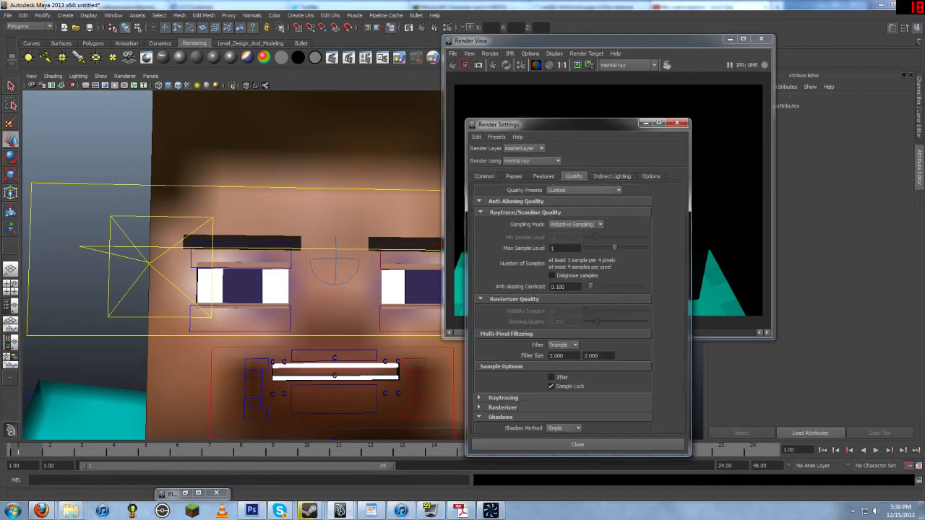
click(582, 190)
scroll(578, 227, down, 2)
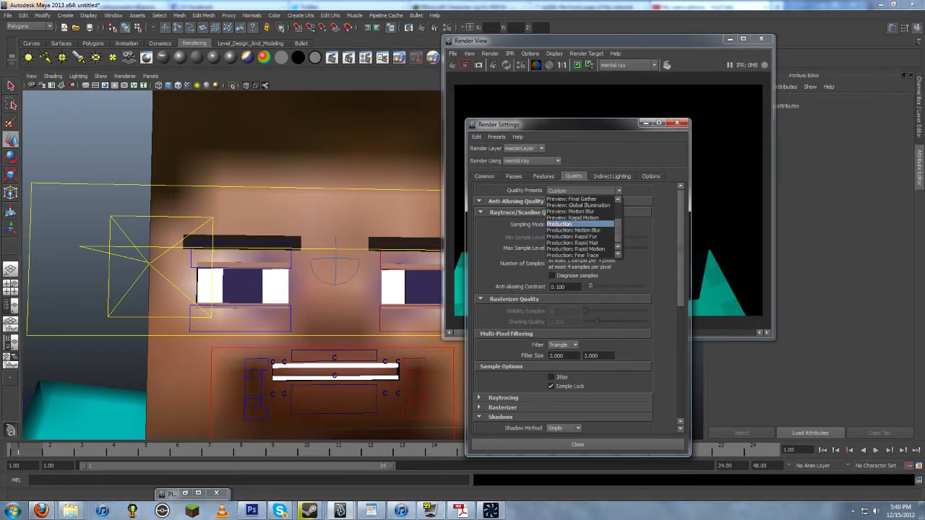
click(571, 224)
drag(623, 248, 615, 248)
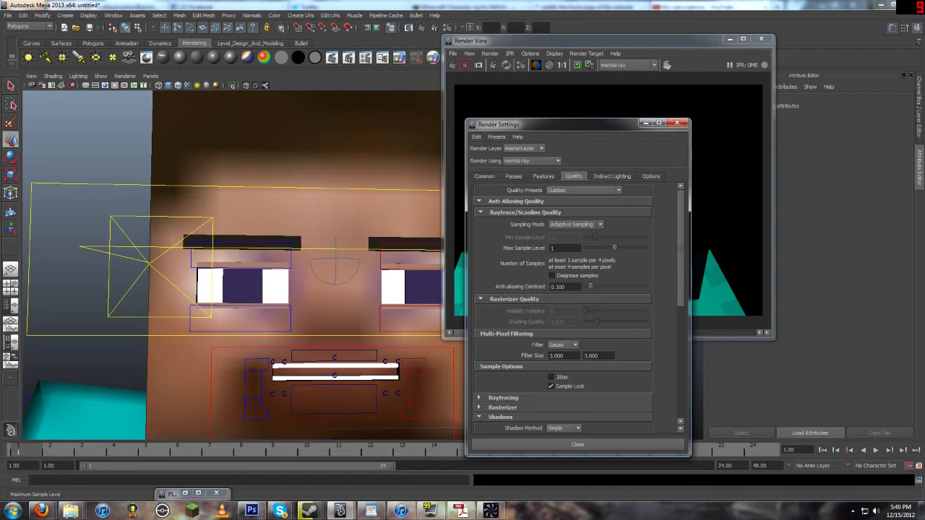
Step: Render the face close-up again with the Production quality settings
click(464, 65)
click(465, 65)
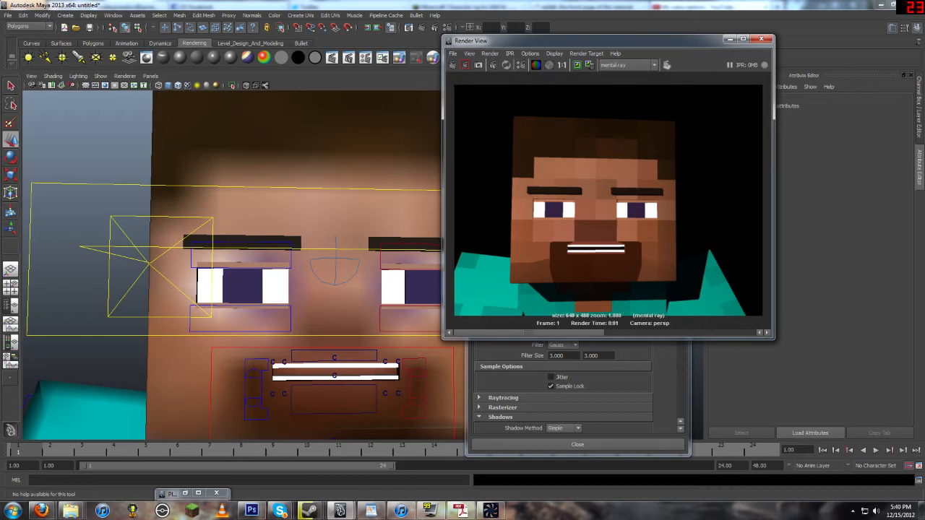
Step: Set the output image size preset to HD 720 in the Common render settings
click(614, 376)
click(485, 177)
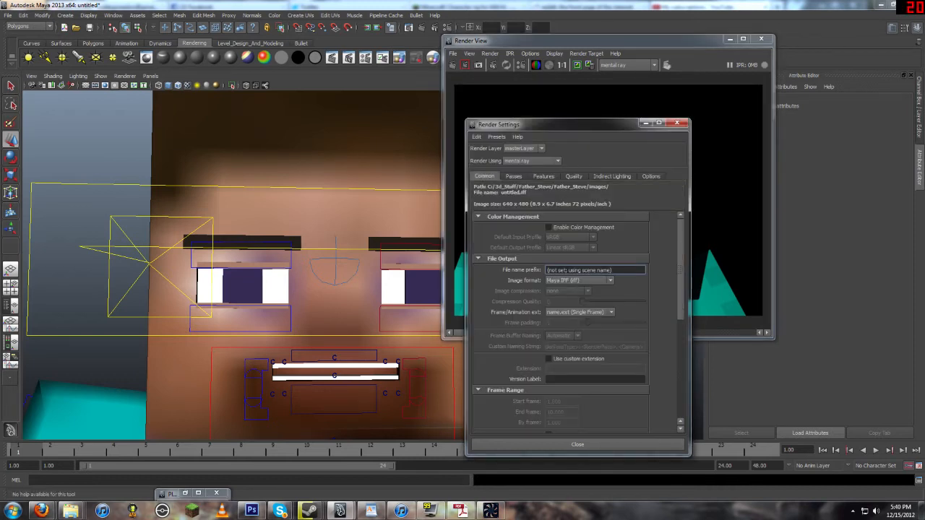
scroll(579, 323, down, 5)
click(580, 308)
scroll(576, 341, down, 3)
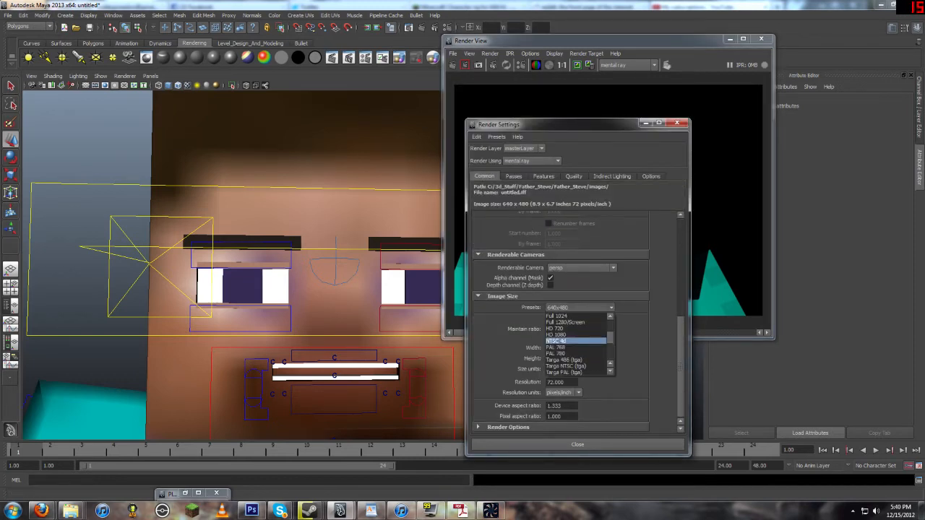
scroll(576, 346, up, 3)
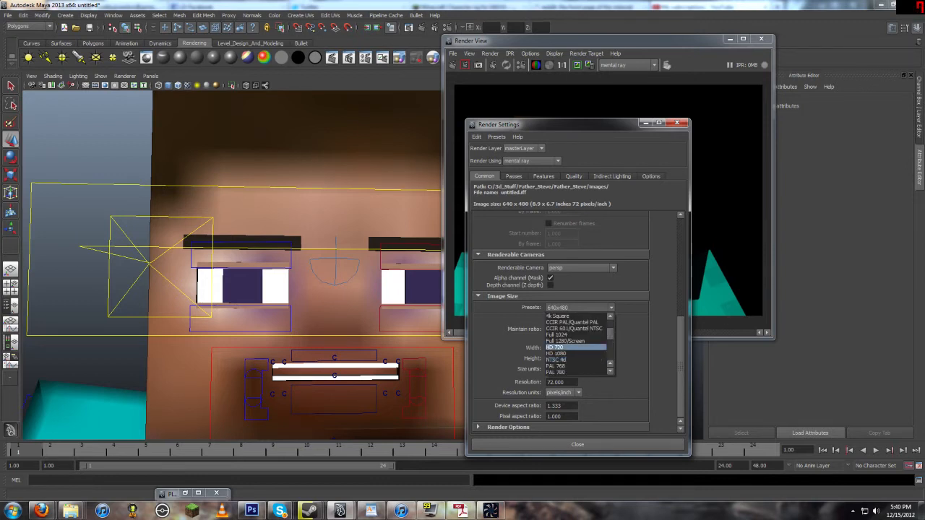
click(576, 348)
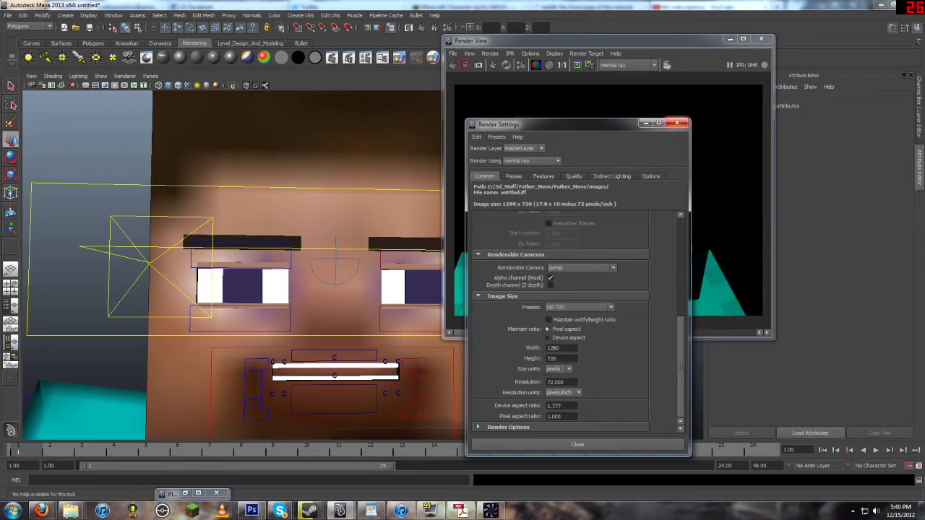
scroll(560, 322, up, 8)
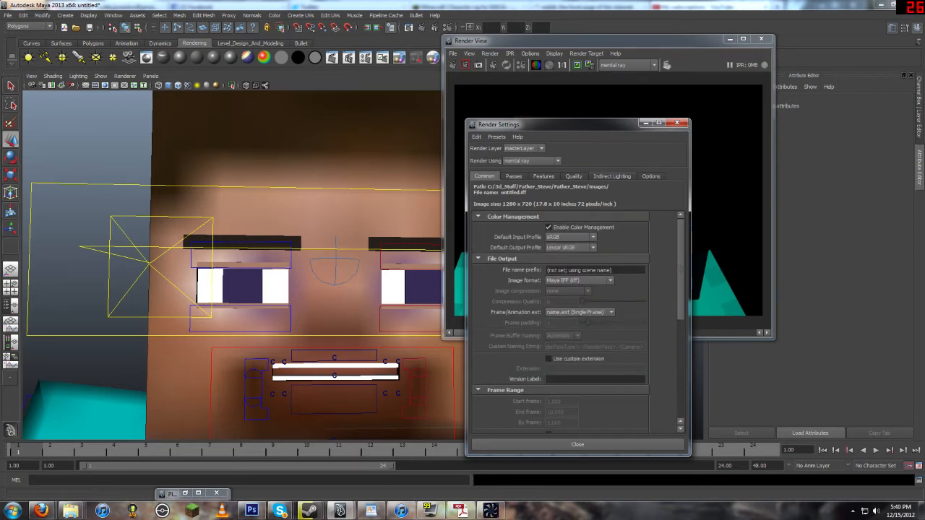
Step: Create a Physical Sun and Sky environment from the Indirect Lighting render settings
click(611, 175)
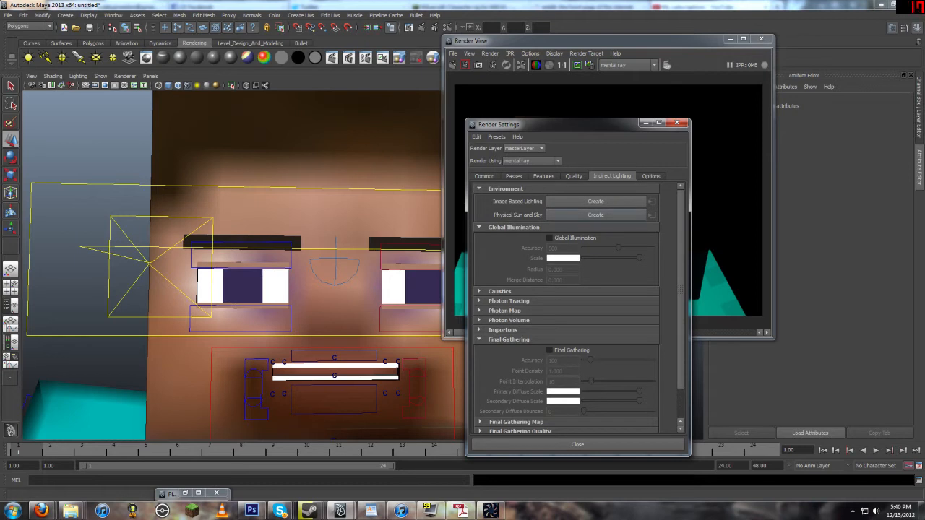
click(645, 122)
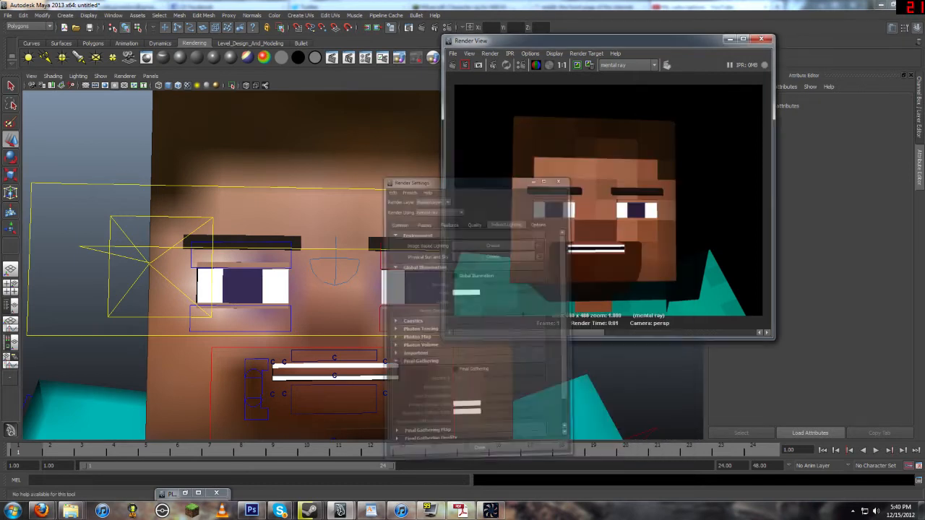
click(729, 39)
scroll(363, 264, down, 15)
alt+drag(434, 275, 282, 274)
alt+drag(361, 275, 246, 274)
scroll(361, 286, up, 10)
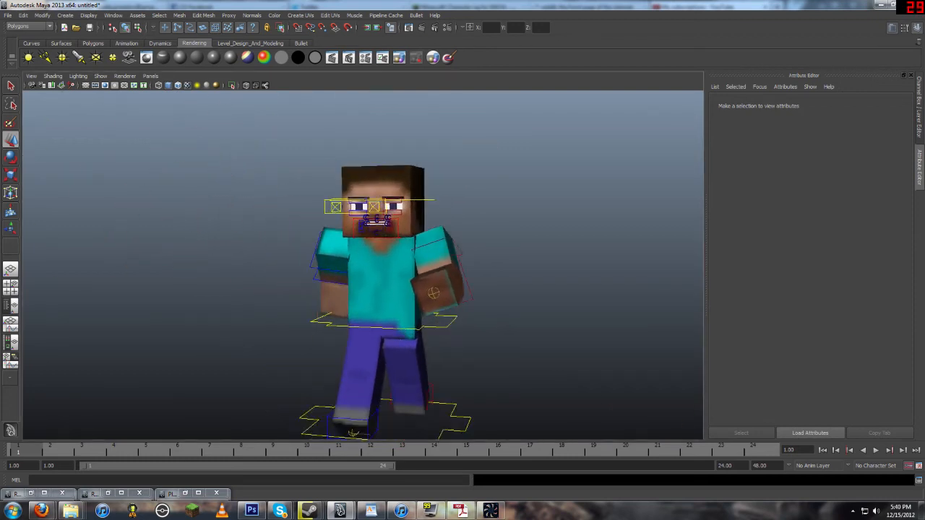
mouse_move(361, 274)
alt+mouse_down()
mouse_move(303, 274)
mouse_move(347, 246)
mouse_move(347, 274)
mouse_move(347, 253)
mouse_move(347, 275)
mouse_move(427, 274)
mouse_move(361, 275)
alt+mouse_up()
scroll(346, 274, down, 5)
scroll(369, 282, up, 3)
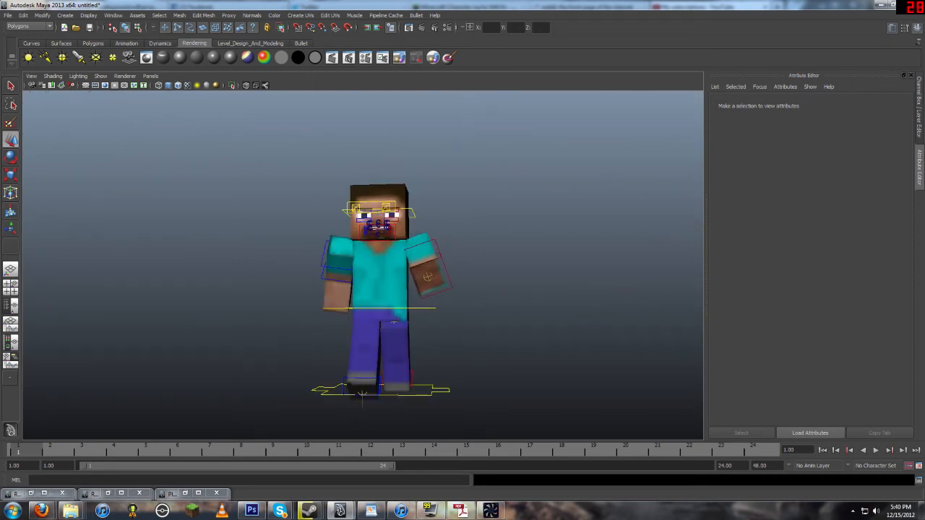
click(447, 28)
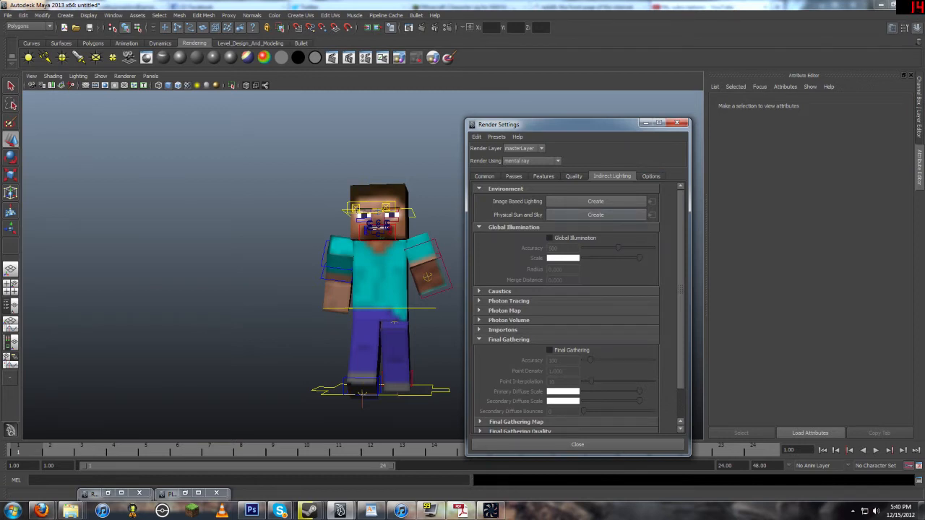
click(595, 214)
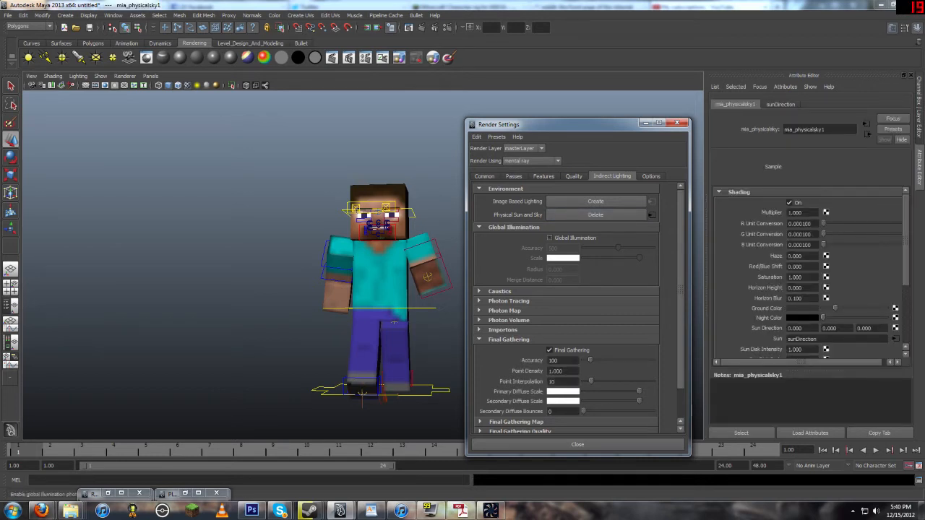
Step: Move and rotate the sun direction light up above the character
double_click(556, 371)
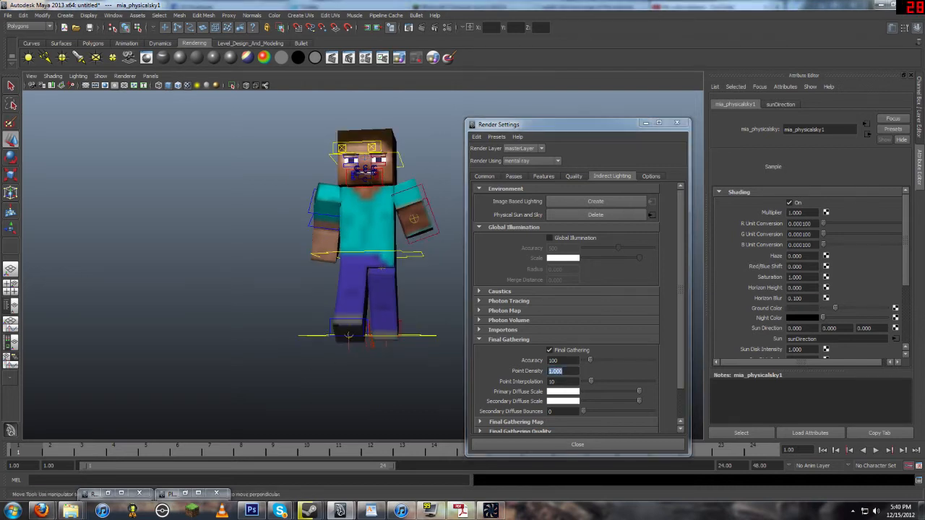
scroll(362, 264, down, 3)
scroll(363, 265, up, 6)
key(f)
alt+drag(347, 296, 433, 265)
scroll(368, 264, down, 10)
key(r)
scroll(434, 264, down, 6)
key(w)
alt+drag(372, 260, 363, 264)
drag(363, 264, 249, 123)
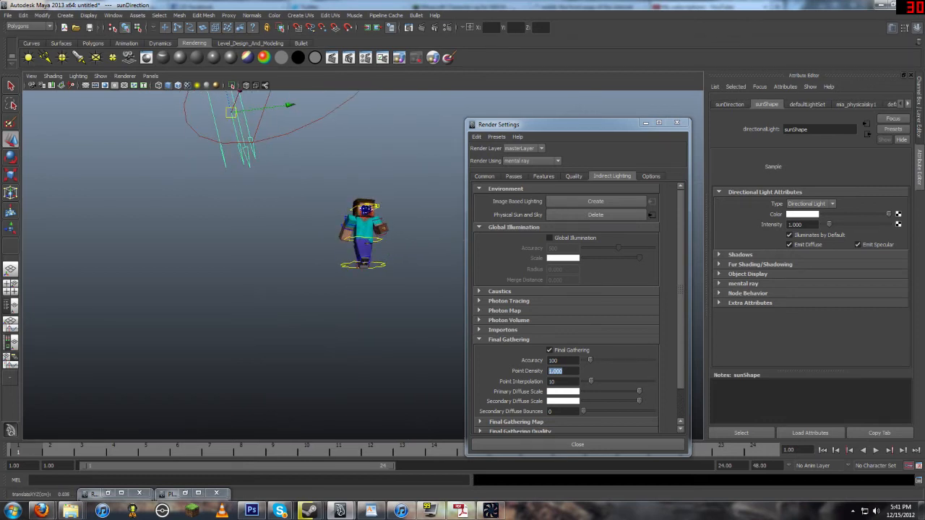
alt+middle_drag(250, 123, 262, 249)
alt+drag(261, 250, 216, 259)
key(e)
drag(307, 242, 329, 267)
Step: Delete the character's two existing spot lights from the scene
click(441, 390)
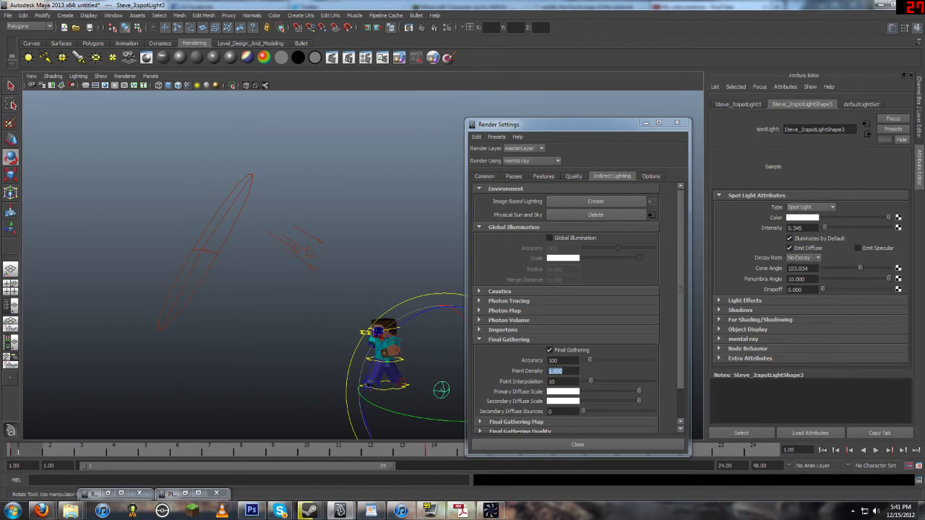
key(Delete)
click(204, 250)
key(Delete)
Step: Render the full character lit by the physical sun and sky
drag(283, 223, 300, 289)
drag(293, 253, 282, 315)
scroll(325, 303, up, 5)
alt+middle_drag(361, 339, 307, 278)
mouse_move(307, 278)
alt+mouse_down()
mouse_move(376, 282)
mouse_move(311, 266)
alt+mouse_up()
scroll(376, 282, up, 4)
click(421, 27)
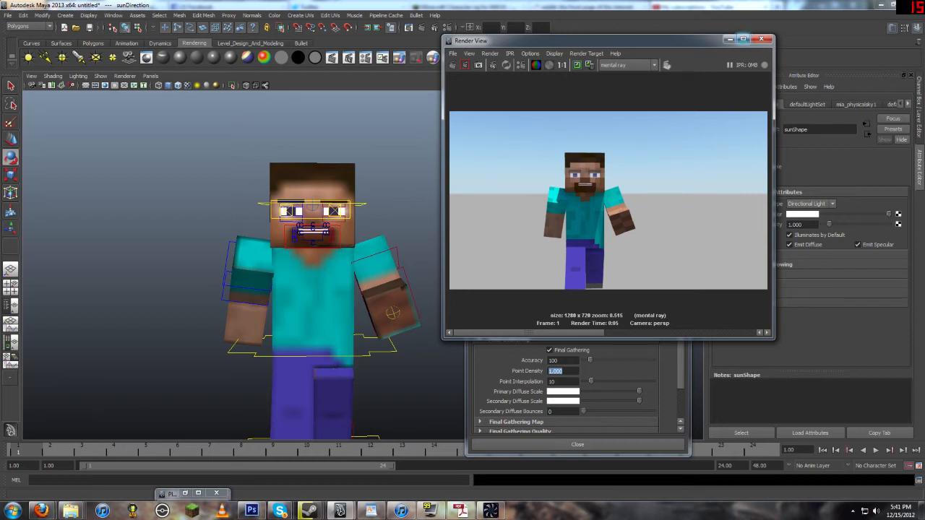
click(491, 511)
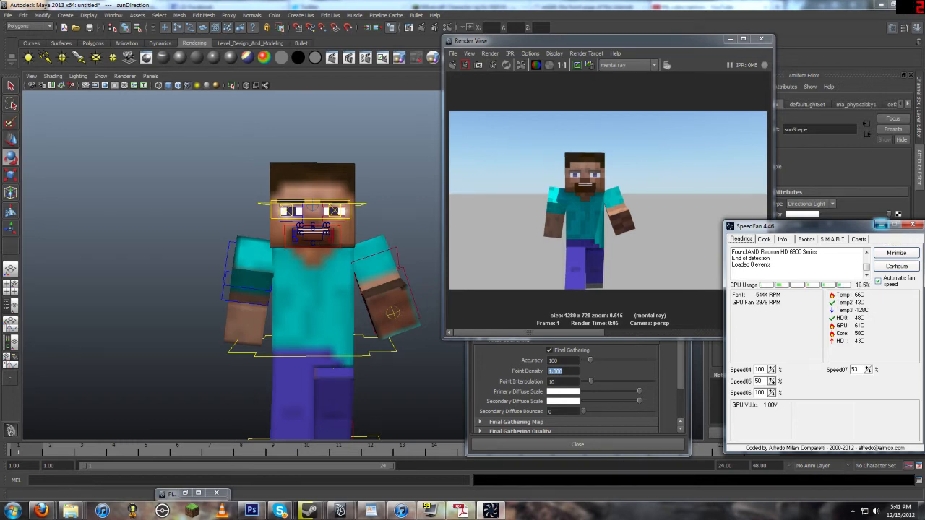
click(880, 225)
Step: Frame the character closer and render the scene again
alt+middle_drag(333, 369, 358, 403)
scroll(339, 347, down, 5)
scroll(359, 403, down, 3)
mouse_move(235, 210)
mouse_down()
mouse_move(248, 187)
mouse_move(243, 195)
mouse_up()
scroll(355, 403, up, 4)
scroll(349, 369, up, 5)
alt+middle_drag(355, 404, 343, 341)
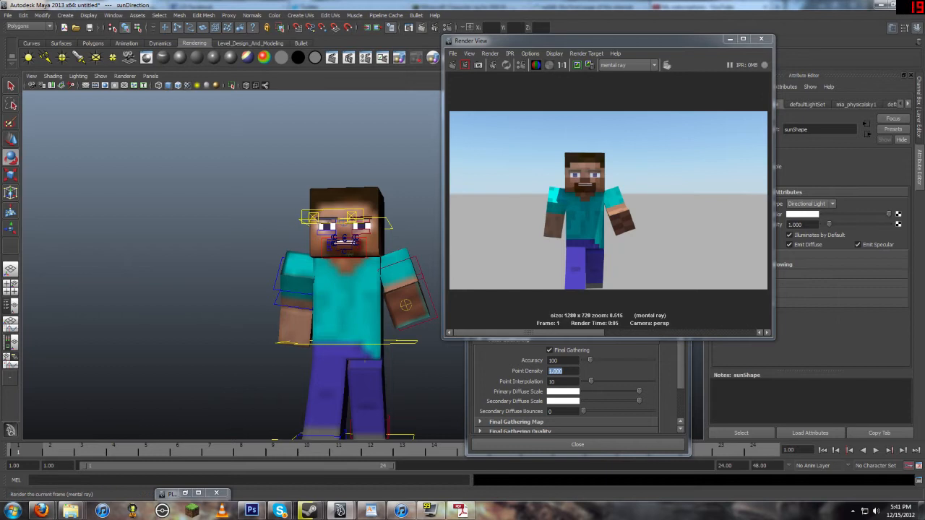
click(422, 27)
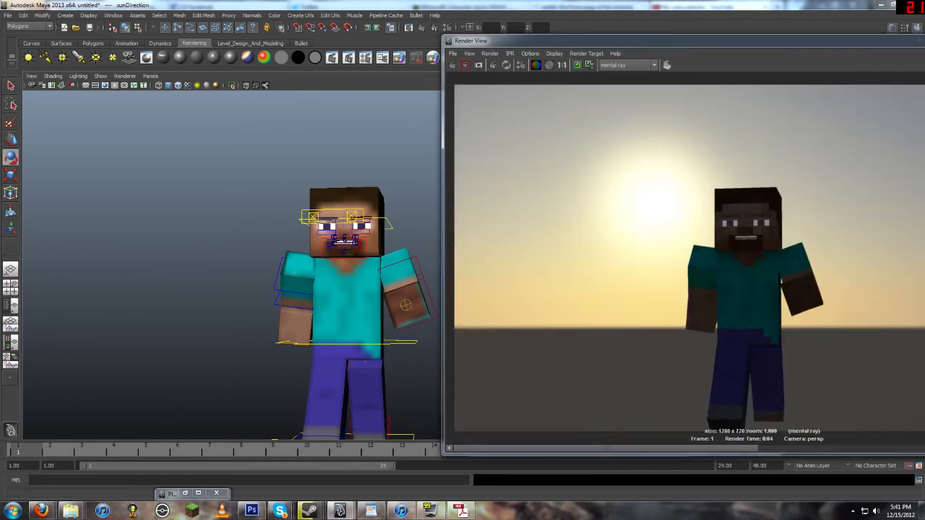
Step: Rotate and reposition the sun direction light behind the character for a sunset backlight
drag(576, 43, 601, 84)
scroll(289, 246, down, 5)
alt+middle_drag(238, 195, 341, 321)
alt+middle_drag(452, 381, 398, 328)
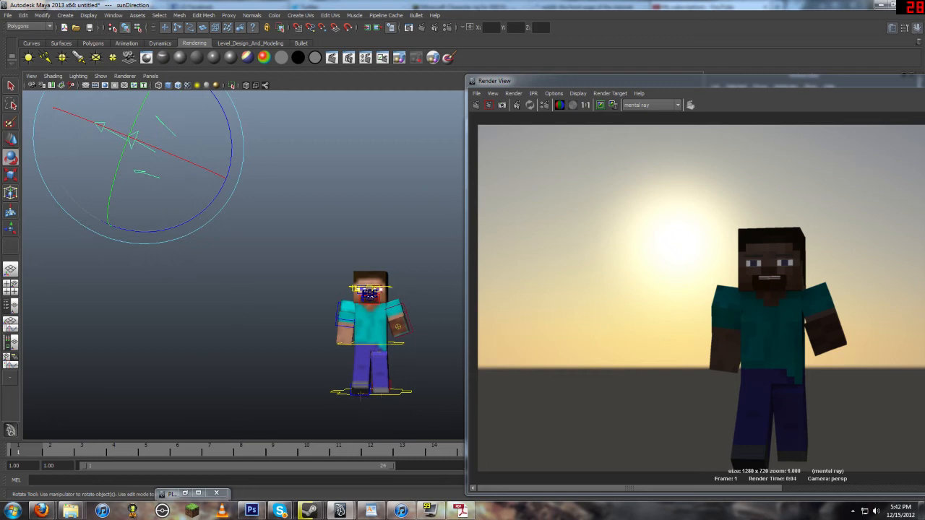
mouse_move(217, 216)
alt+middle_down()
mouse_move(198, 186)
mouse_move(229, 213)
alt+middle_up()
key(w)
drag(151, 140, 354, 347)
alt+right_drag(354, 347, 405, 347)
alt+drag(405, 347, 422, 289)
alt+right_drag(391, 318, 415, 322)
alt+middle_drag(415, 322, 334, 209)
alt+drag(334, 210, 284, 179)
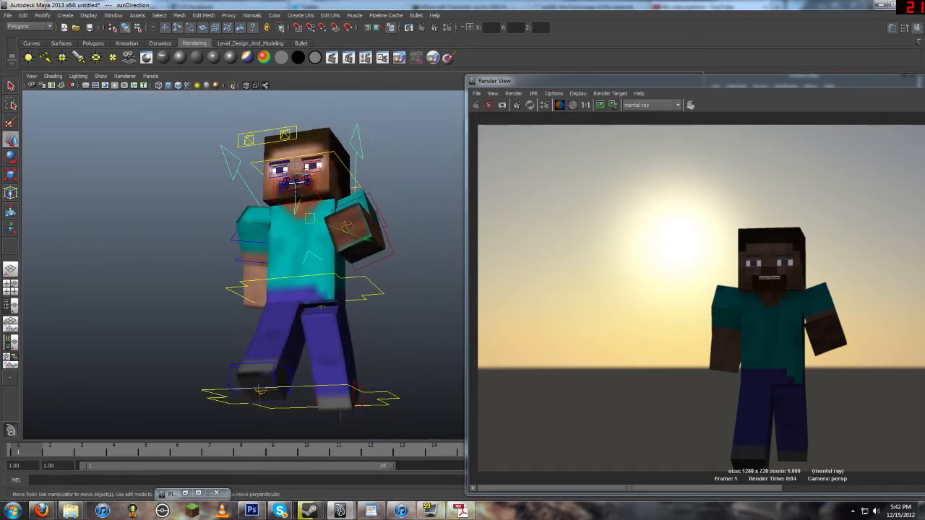
Step: Enlarge the Render View and render the sunset-lit character again
key(e)
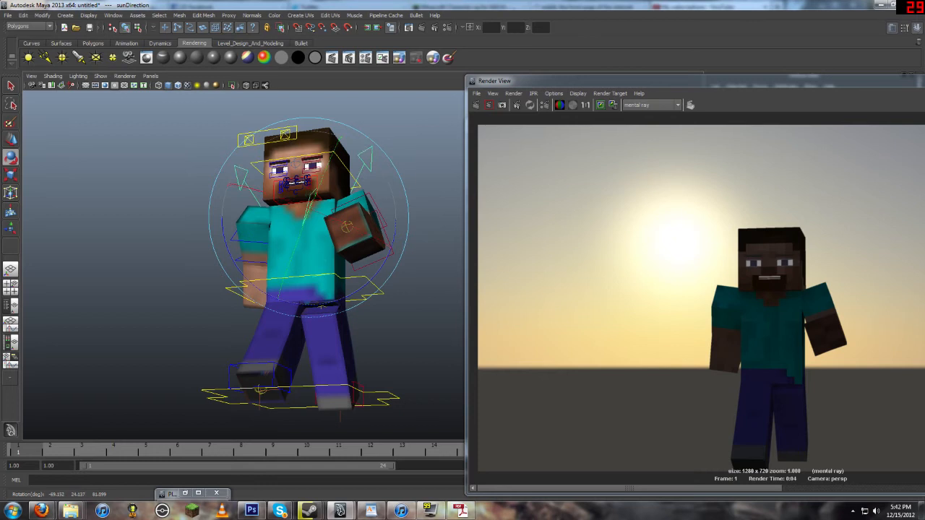
key(w)
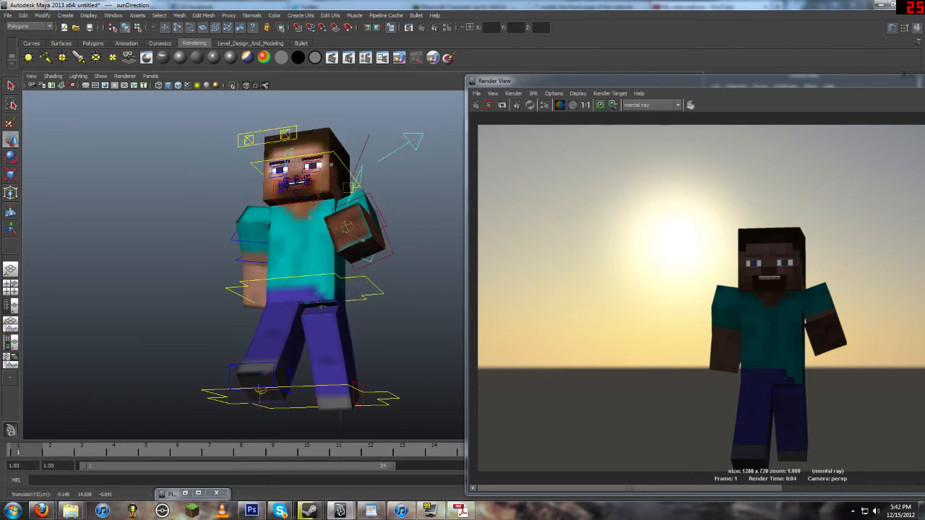
key(e)
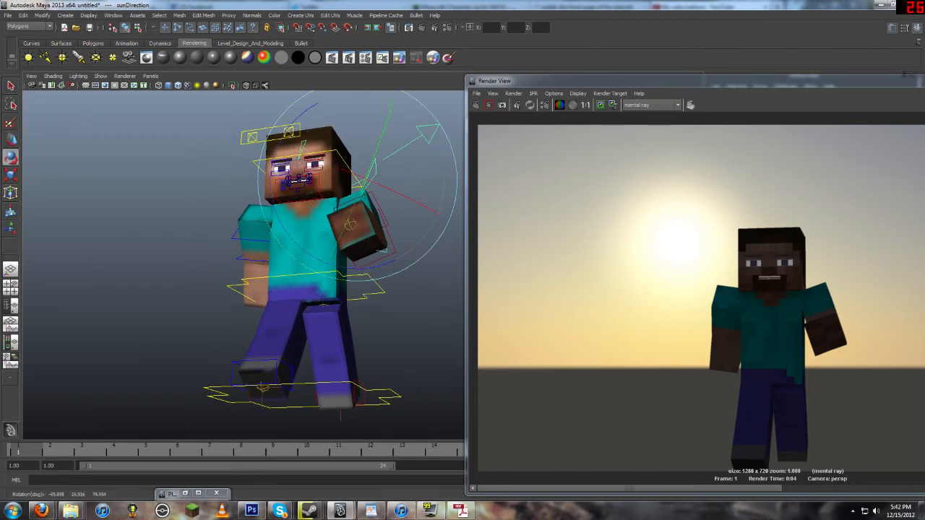
key(w)
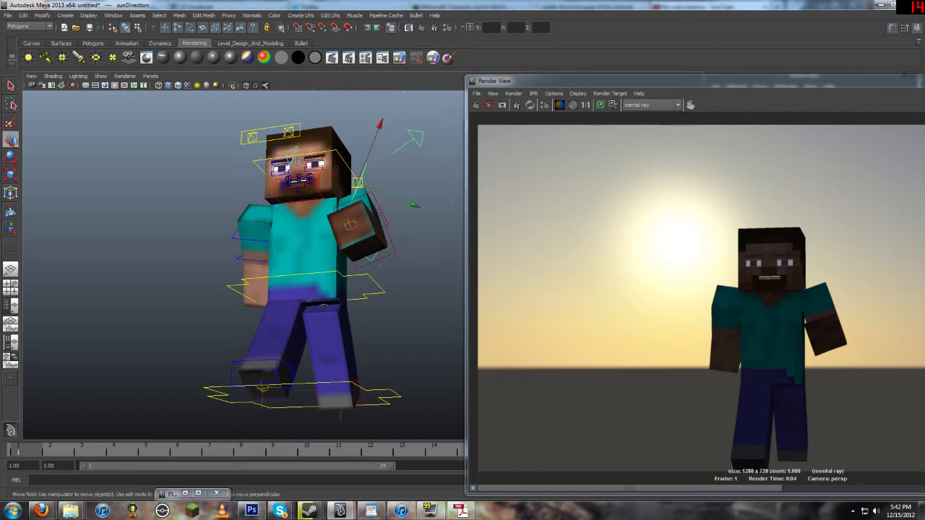
key(e)
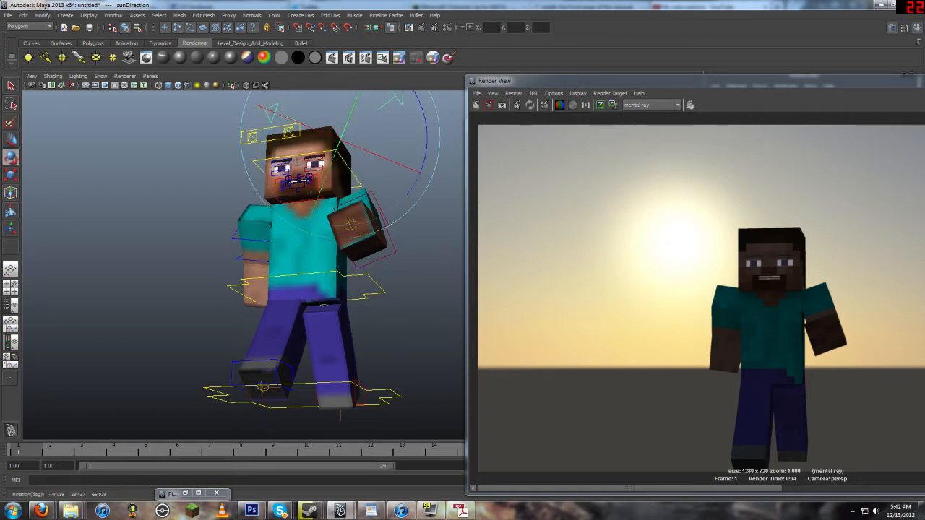
drag(626, 81, 424, 48)
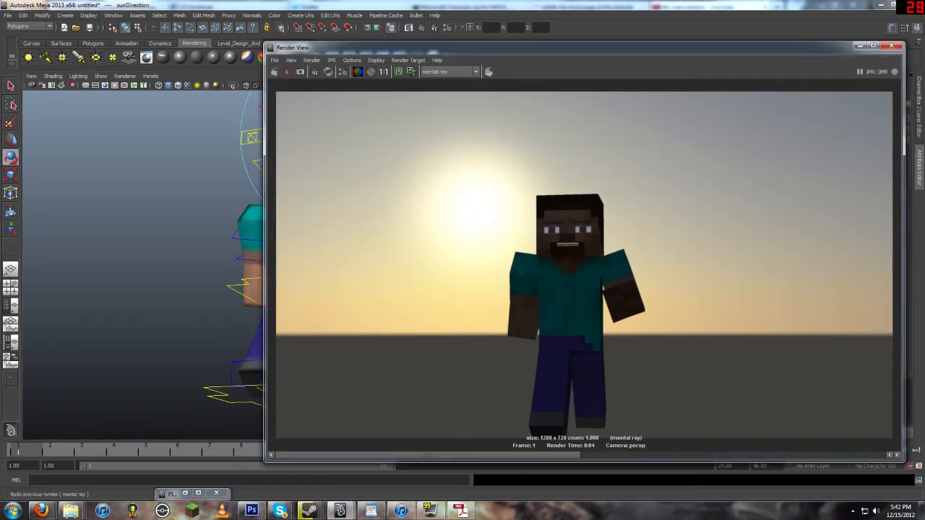
click(274, 71)
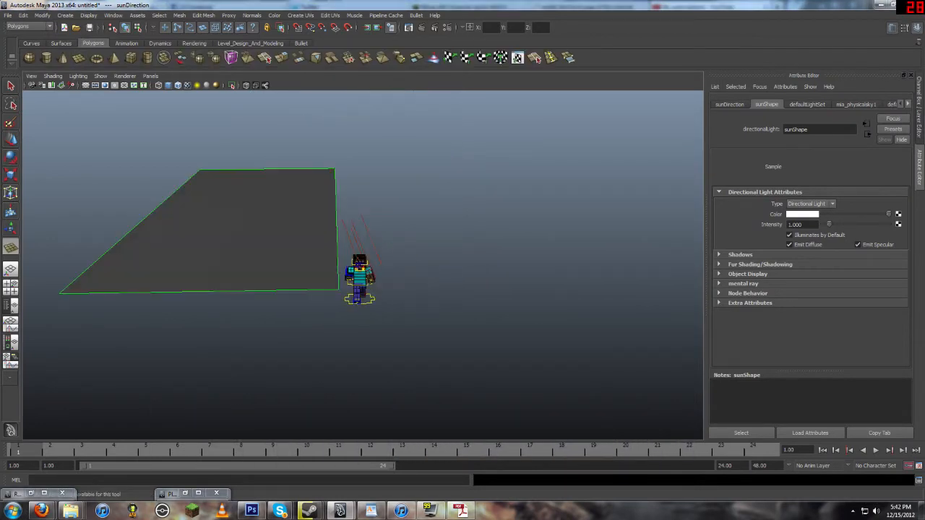
Step: Scale up the ground plane so it extends far beneath the character
alt+drag(363, 289, 363, 245)
click(463, 144)
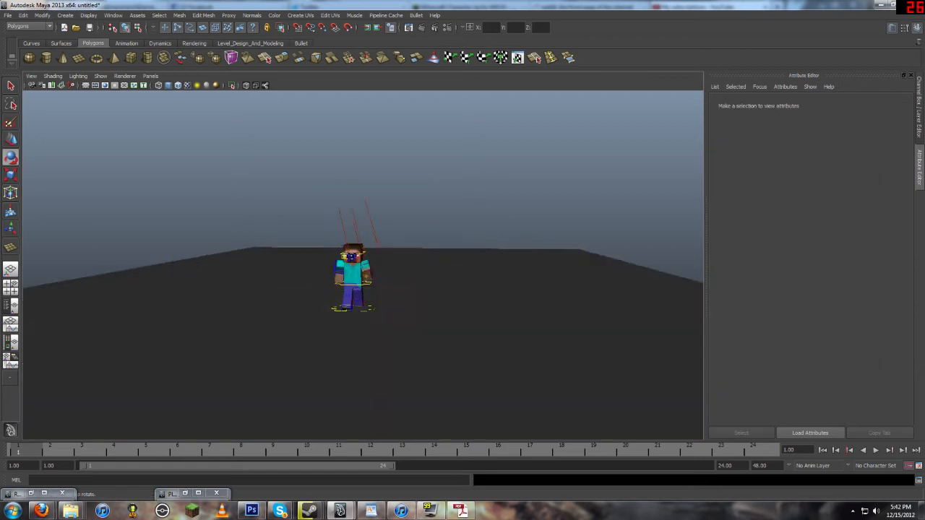
scroll(363, 265, up, 8)
scroll(363, 264, down, 5)
scroll(363, 264, up, 2)
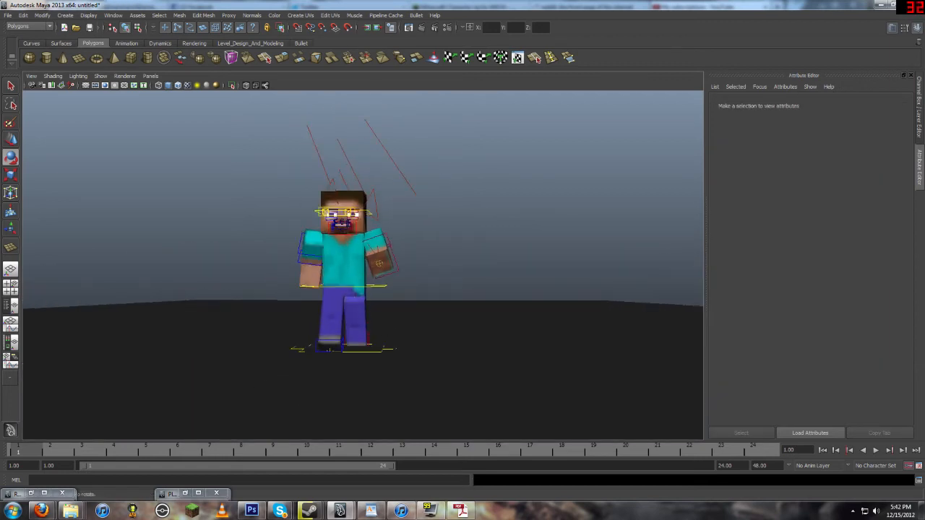
Step: Rotate the sun direction light to a lower angle and render the scene
click(390, 158)
drag(356, 167, 434, 189)
click(494, 163)
click(422, 28)
Step: Open the render settings to review the indirect lighting options, then close them
click(447, 28)
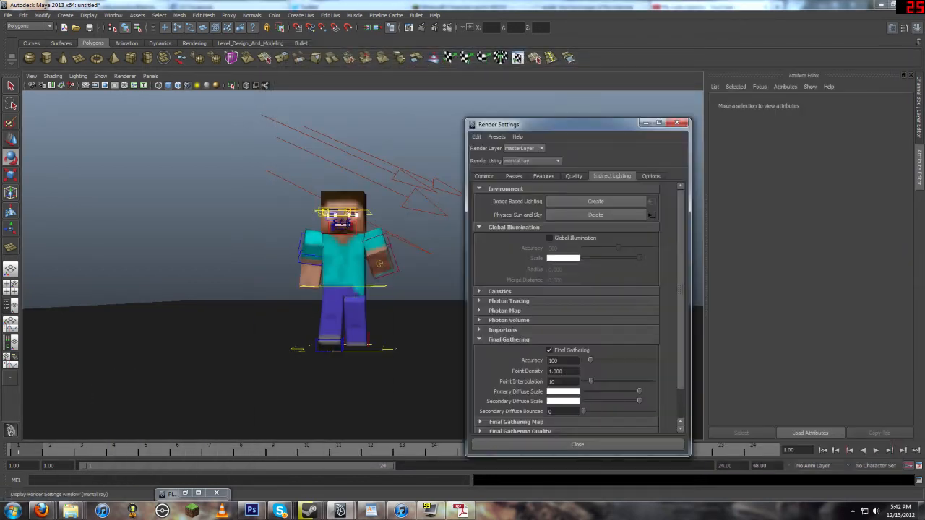
click(676, 122)
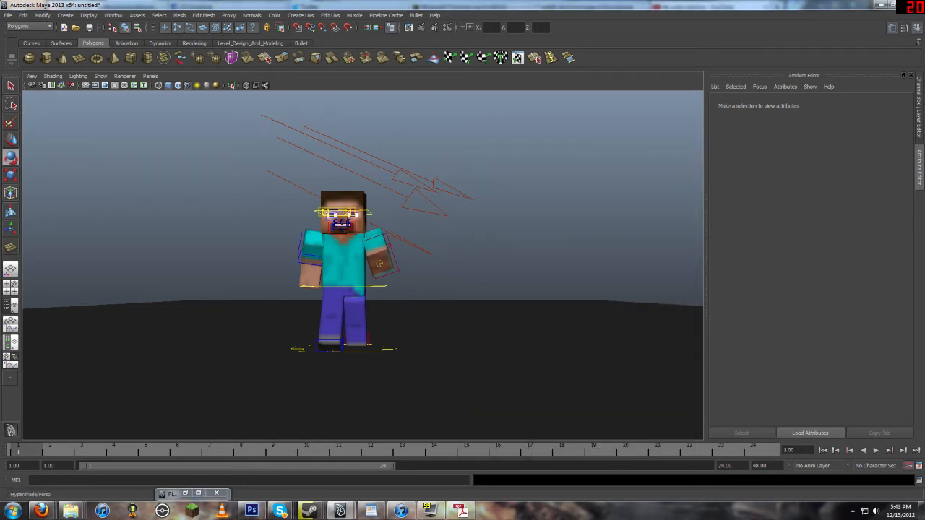
Step: Open Hypershade and set the Steve skin material's color file texture filter type to Quadratic
click(11, 342)
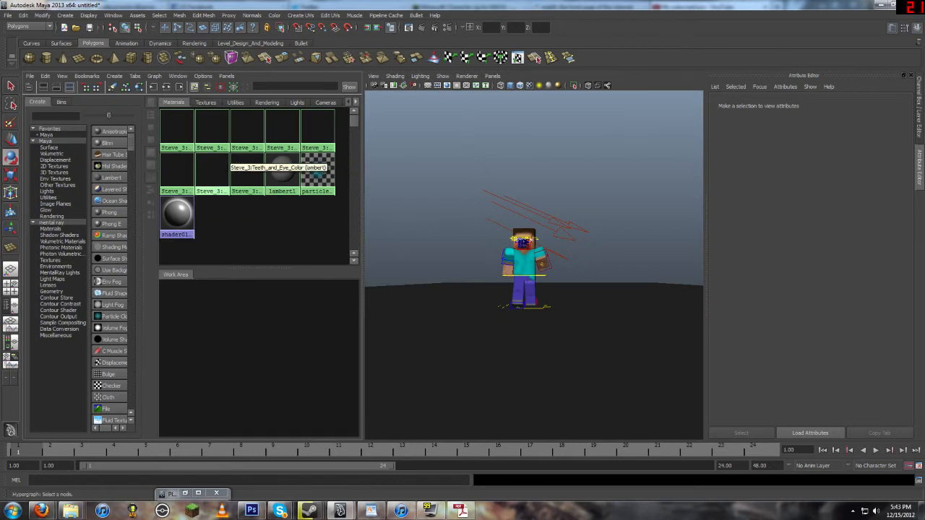
click(193, 161)
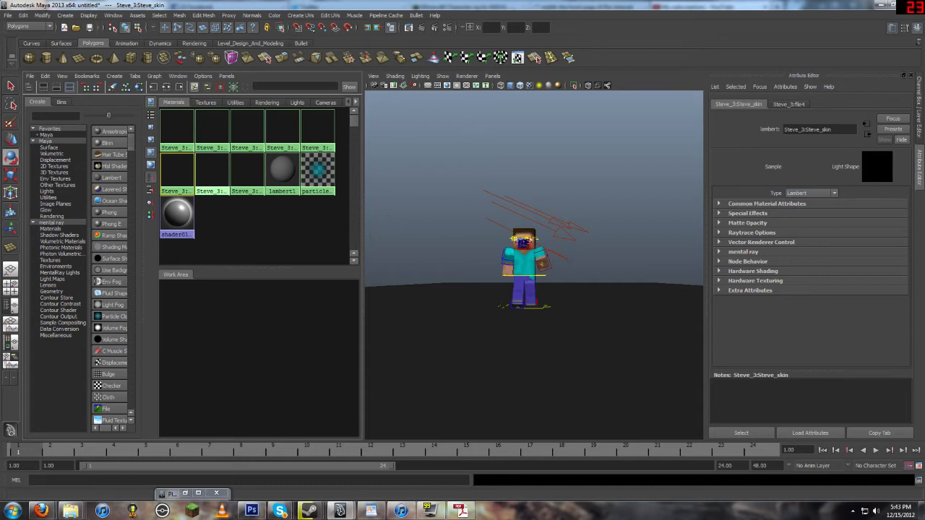
click(767, 204)
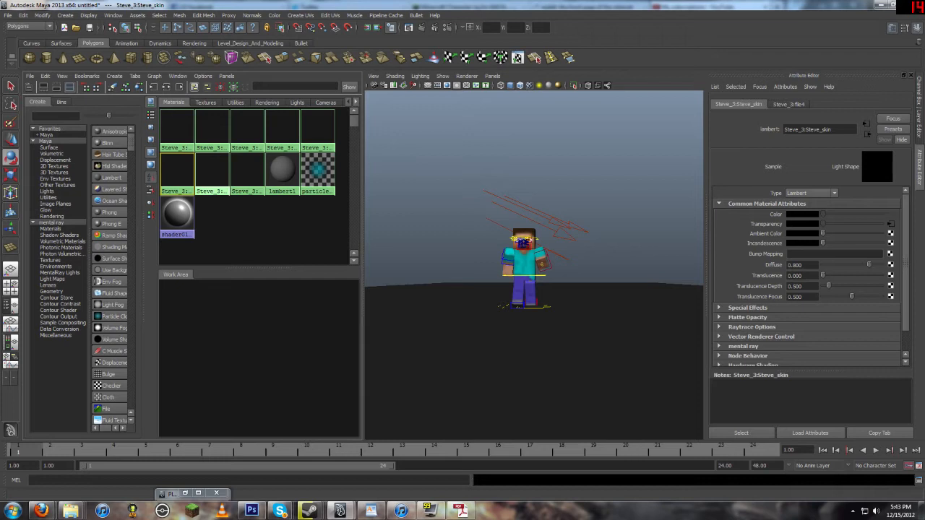
click(891, 215)
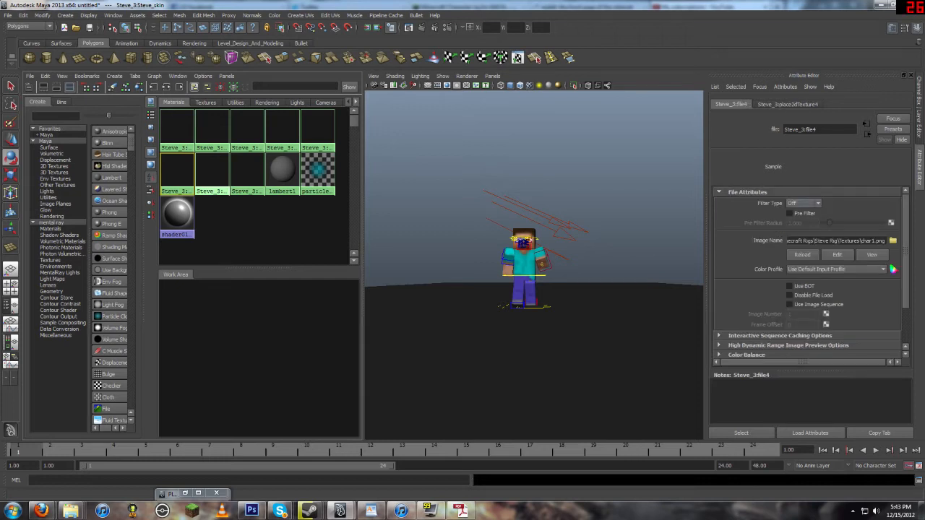
click(804, 203)
click(181, 171)
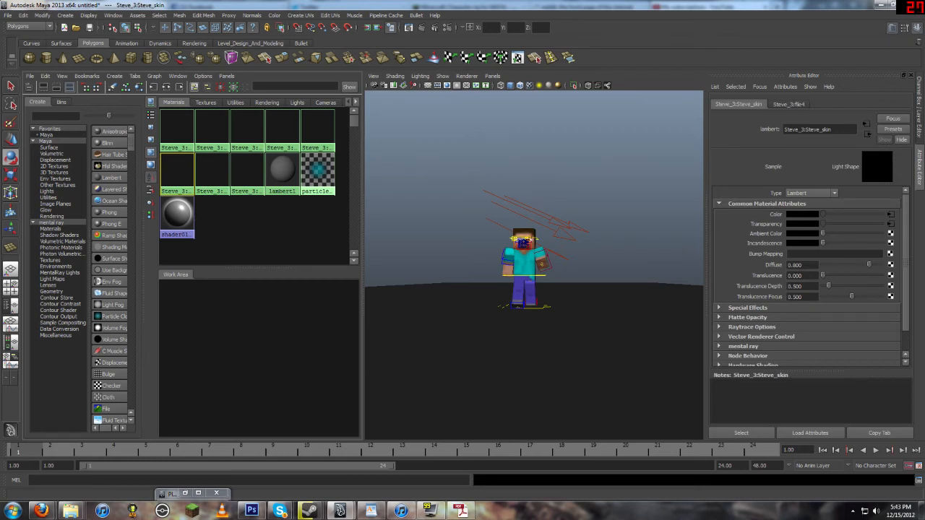
click(890, 215)
click(803, 203)
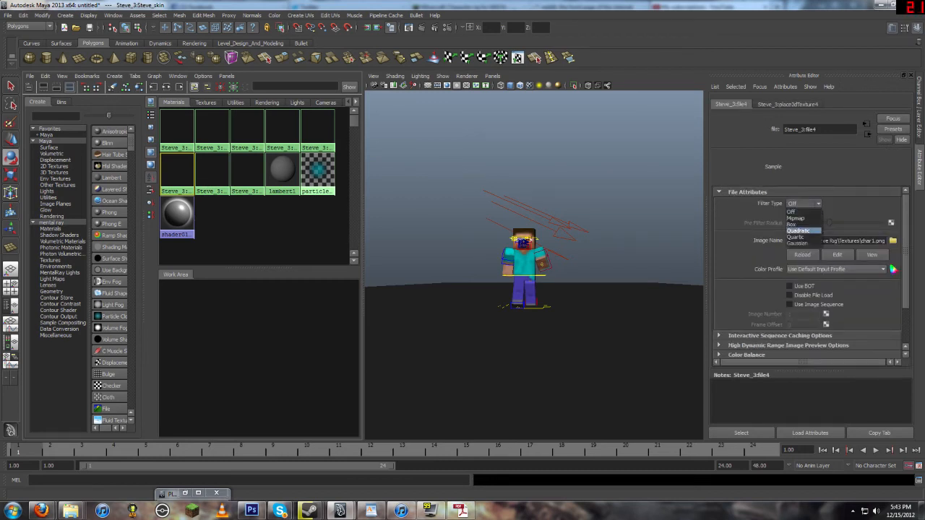
click(798, 230)
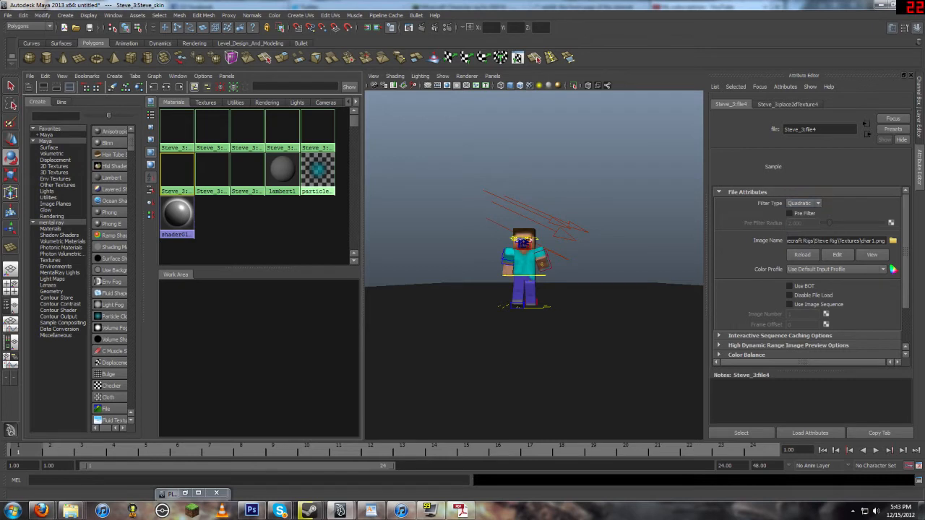
Step: Graph the Steve skin material's shading network and set its file texture filter type to Off
click(178, 176)
click(154, 87)
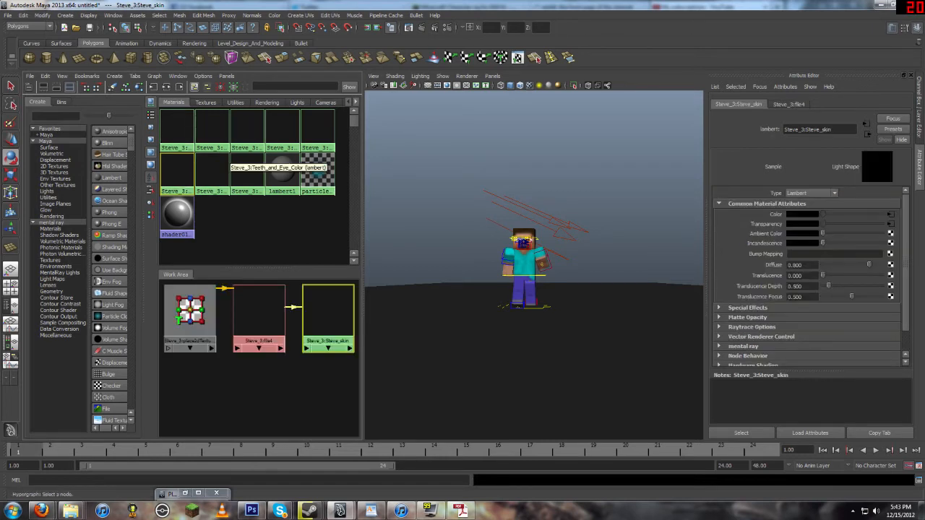
click(273, 381)
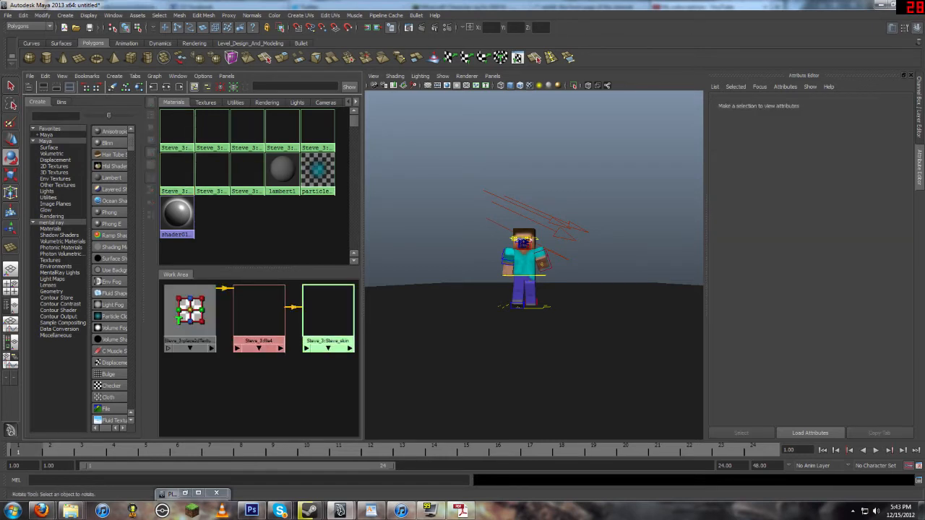
drag(328, 311, 324, 309)
mouse_move(260, 314)
mouse_down()
mouse_move(256, 305)
mouse_move(258, 313)
mouse_up()
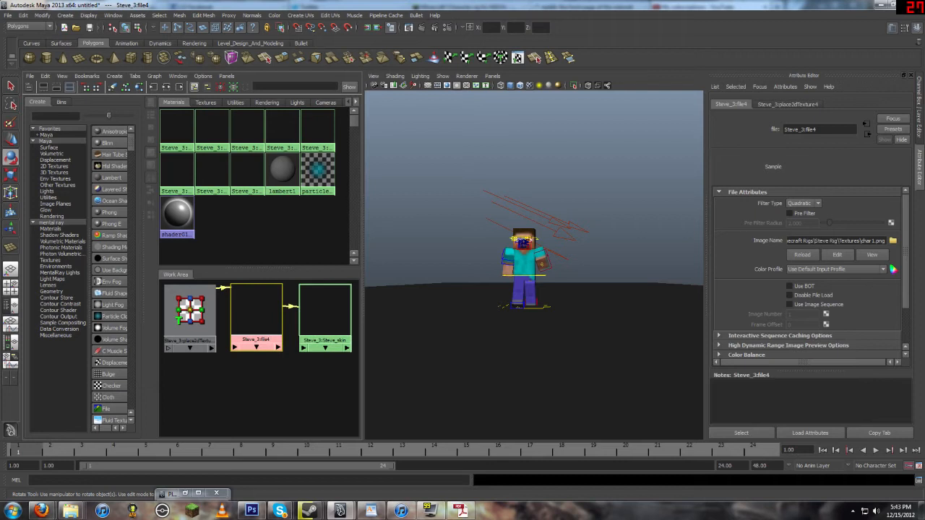
click(326, 311)
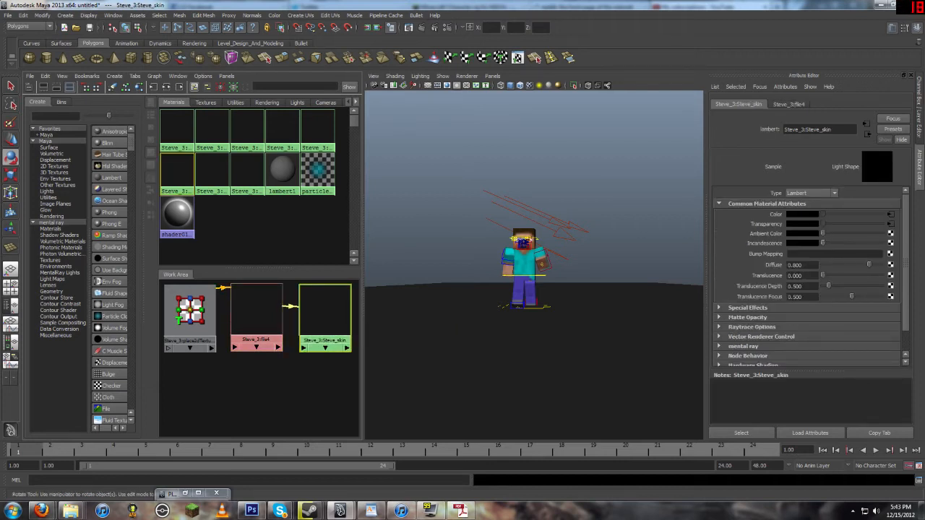
click(891, 215)
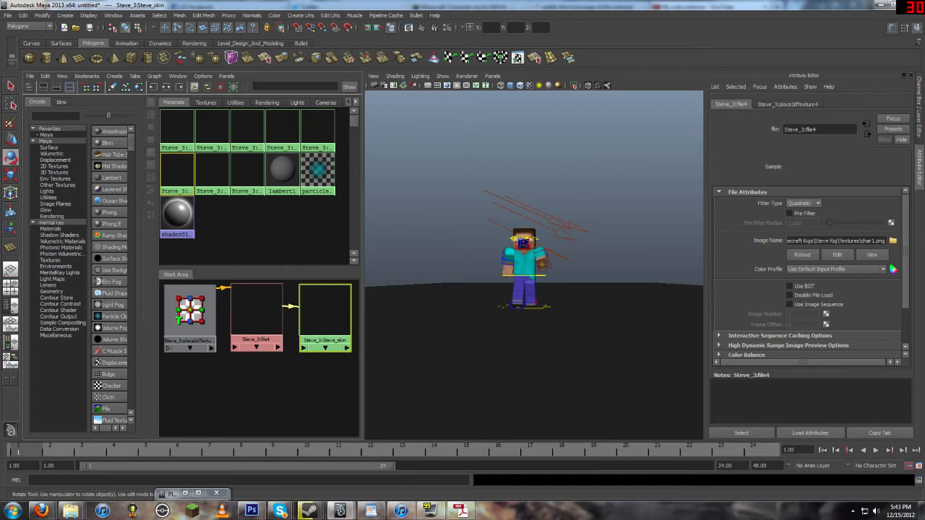
click(804, 203)
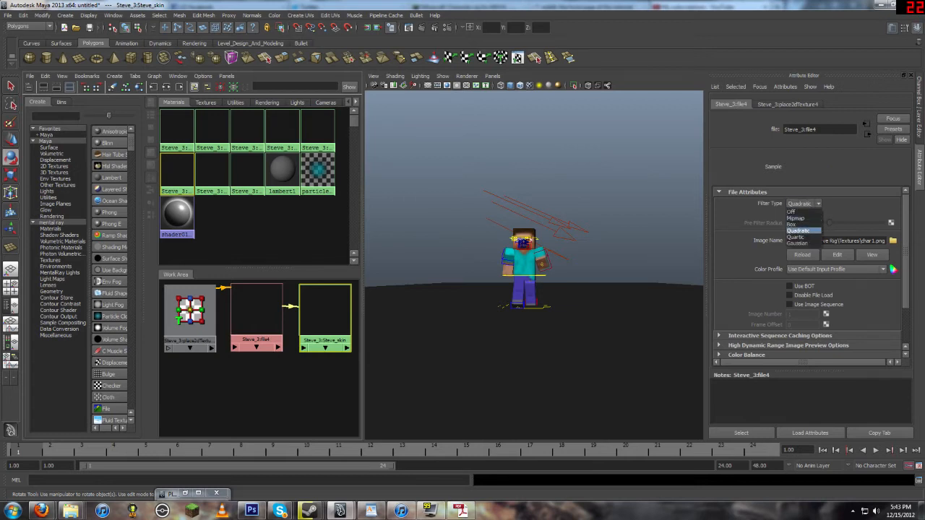
click(792, 211)
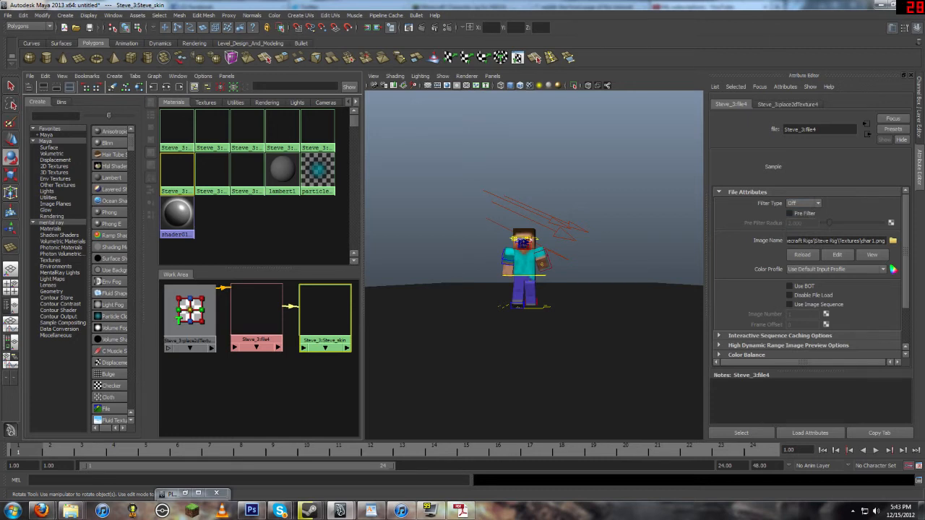
Step: Render the current frame with mental ray and close the Render View
click(421, 27)
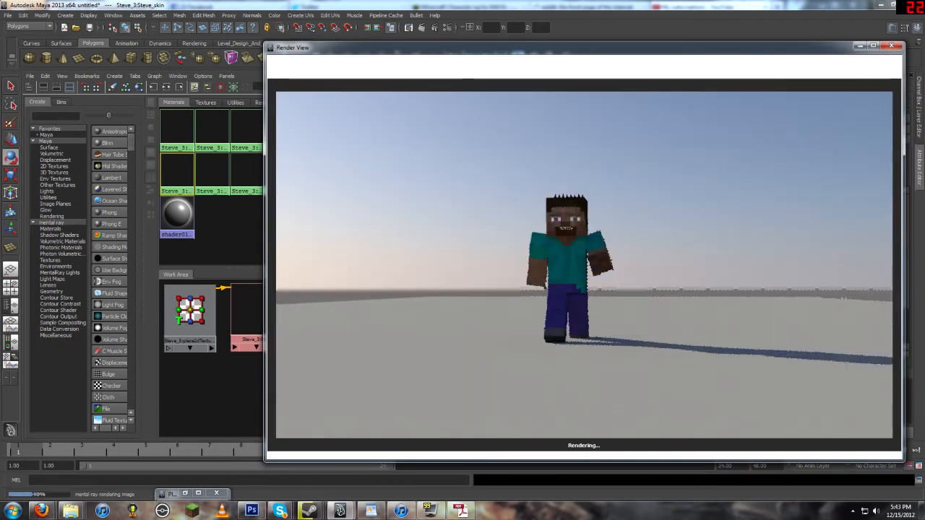
click(891, 45)
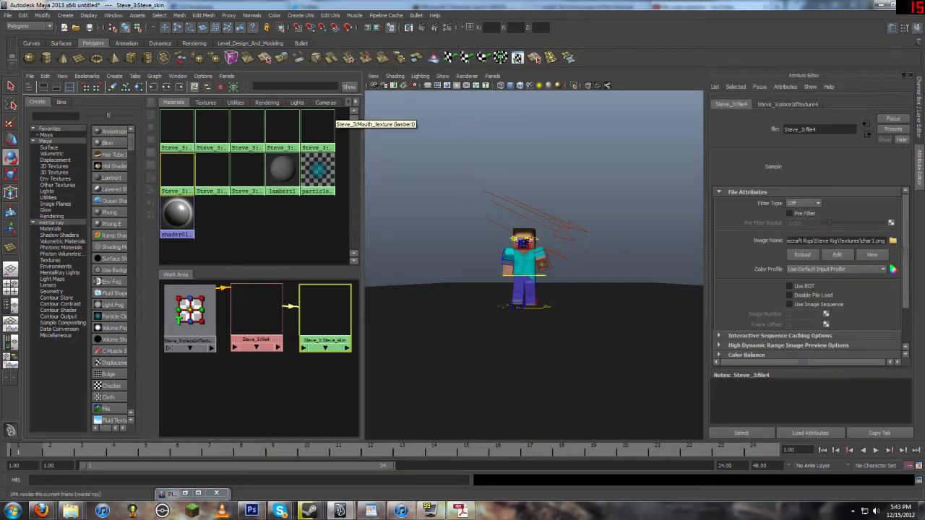
Step: Set the render output image format to PNG and the frame/animation extension to name_#.ext
click(447, 27)
click(484, 176)
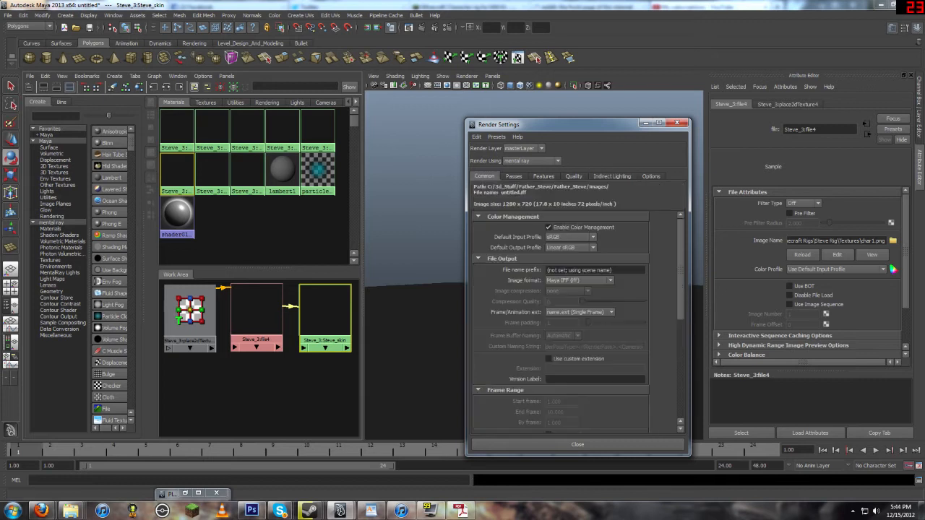
click(578, 280)
scroll(576, 311, down, 4)
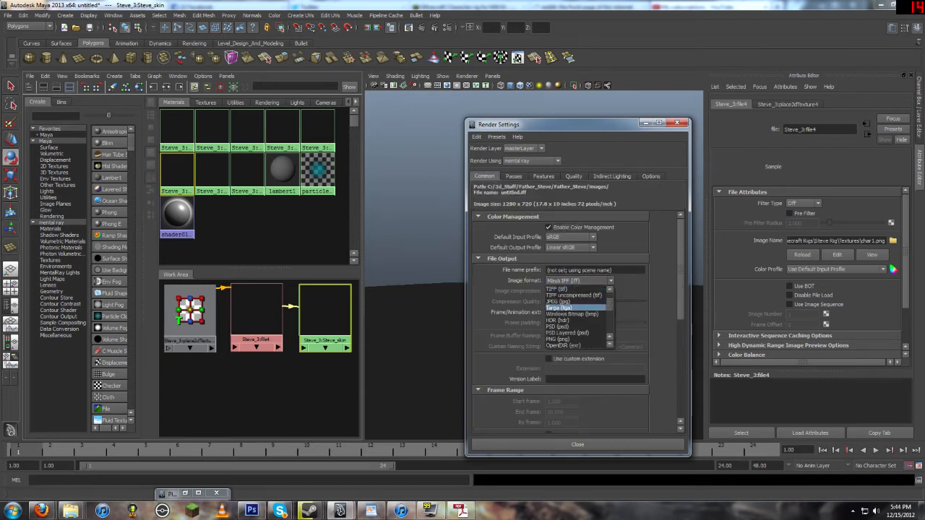
scroll(576, 310, up, 4)
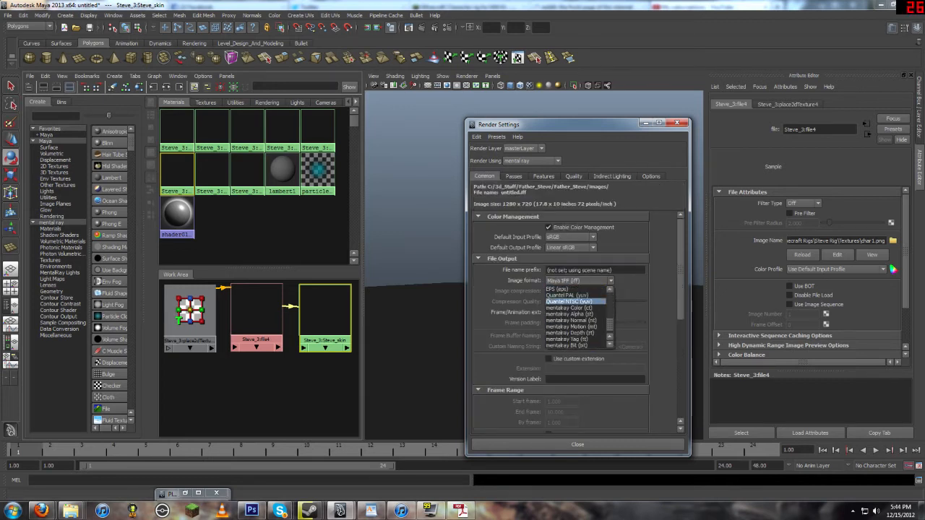
scroll(576, 310, down, 3)
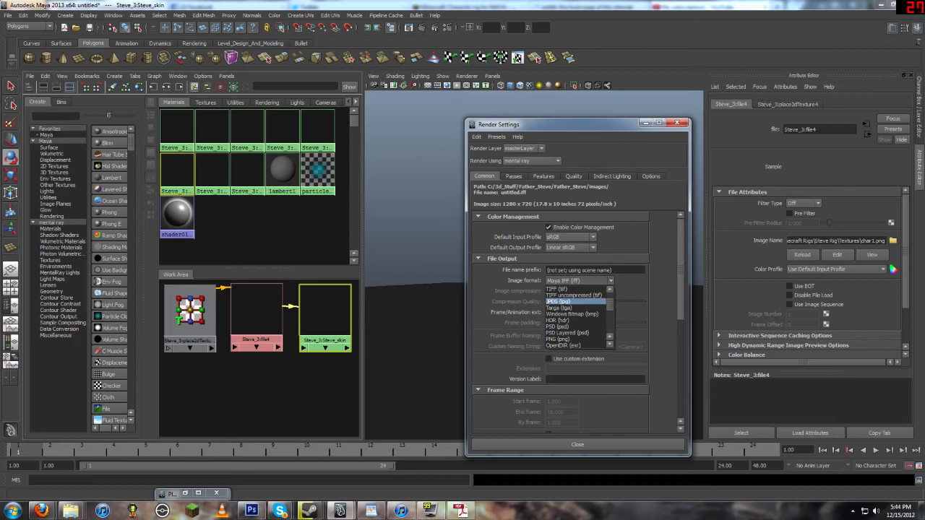
scroll(576, 332, down, 1)
scroll(576, 333, down, 1)
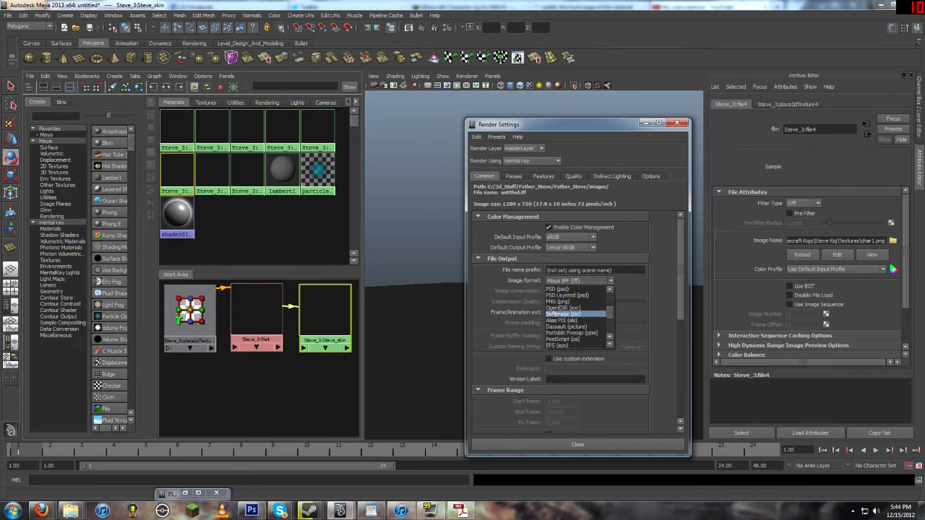
click(571, 302)
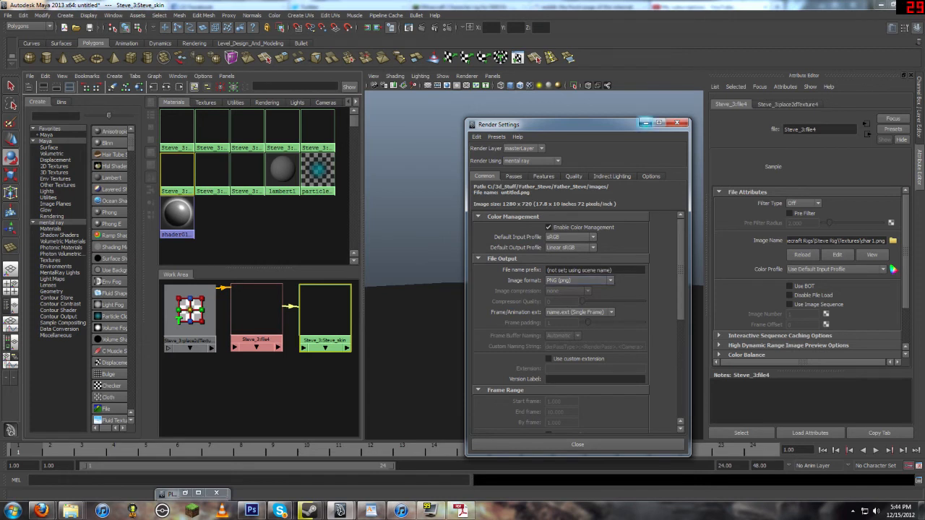
click(580, 312)
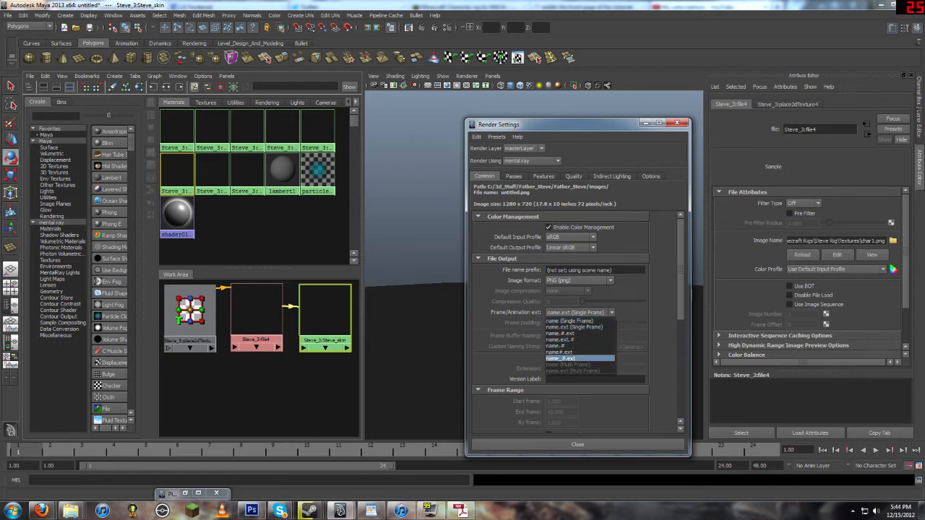
click(560, 357)
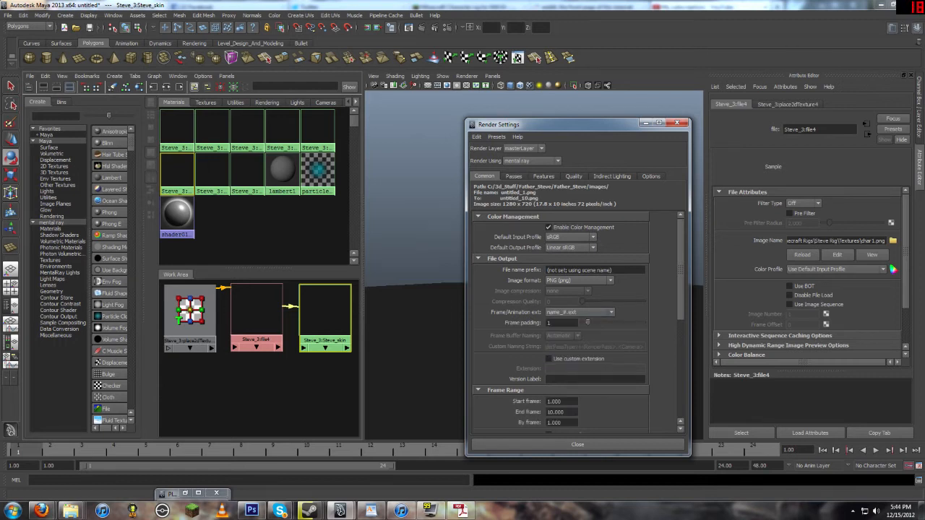
Step: Close the render settings and extend the time slider playback range end to 28
scroll(559, 325, down, 2)
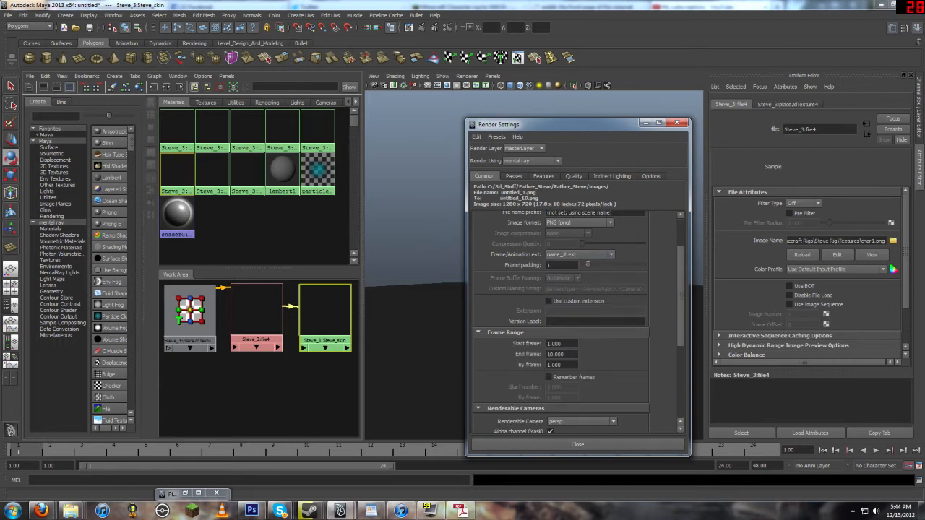
click(677, 123)
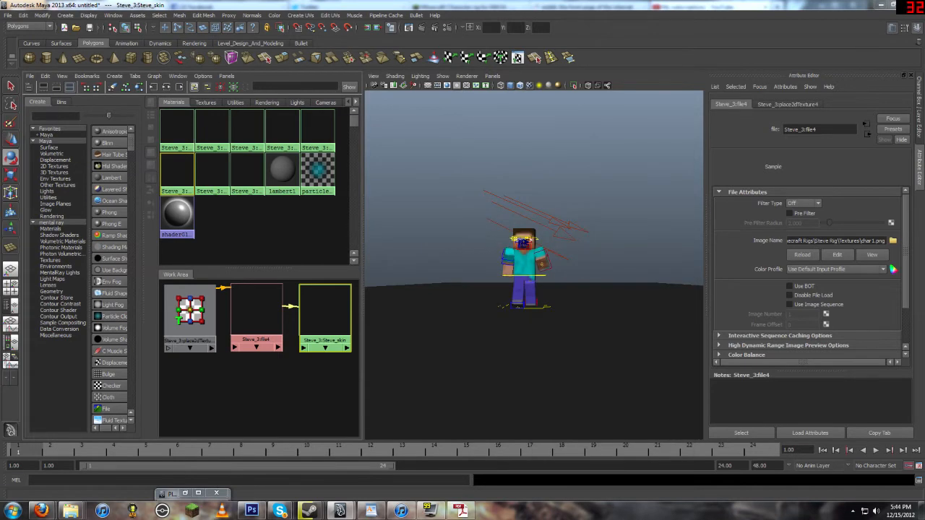
drag(391, 466, 436, 466)
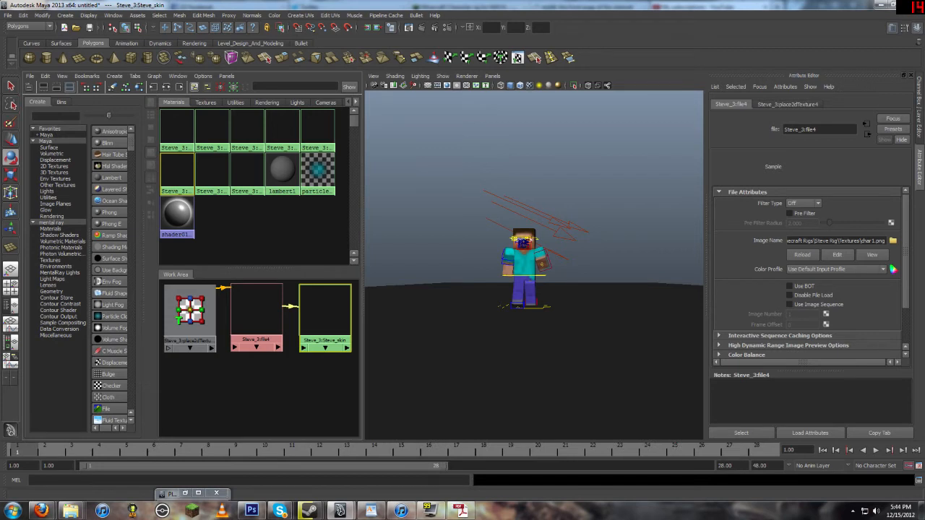
Step: Set the render frame range end frame to 28 in the render settings
click(448, 28)
drag(364, 119, 469, 93)
click(414, 320)
drag(414, 320, 210, 319)
text(28)
key(Return)
scroll(210, 319, down, 2)
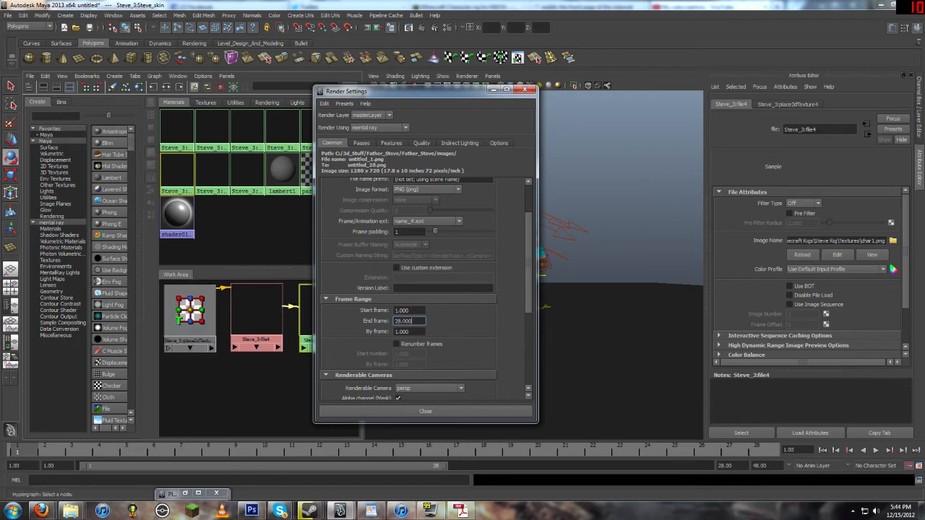
drag(424, 92, 99, 112)
click(492, 76)
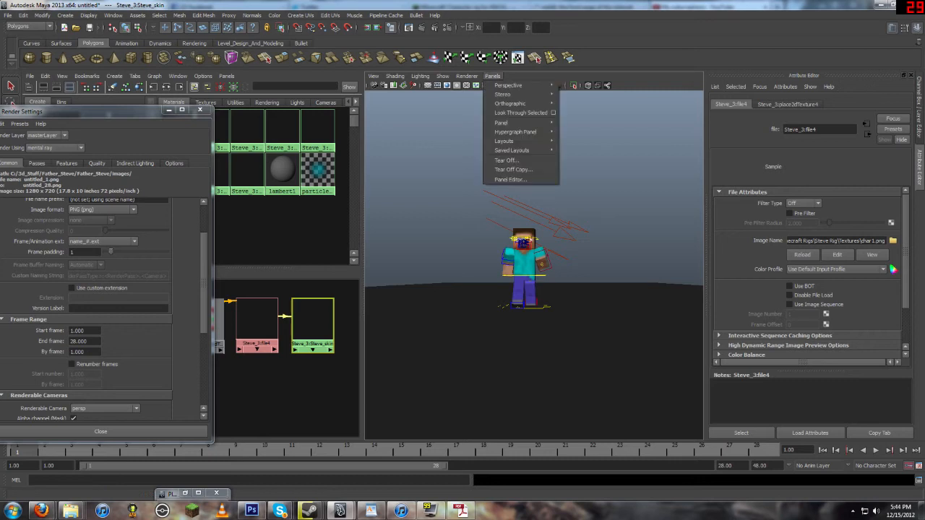
mouse_move(510, 85)
click(39, 395)
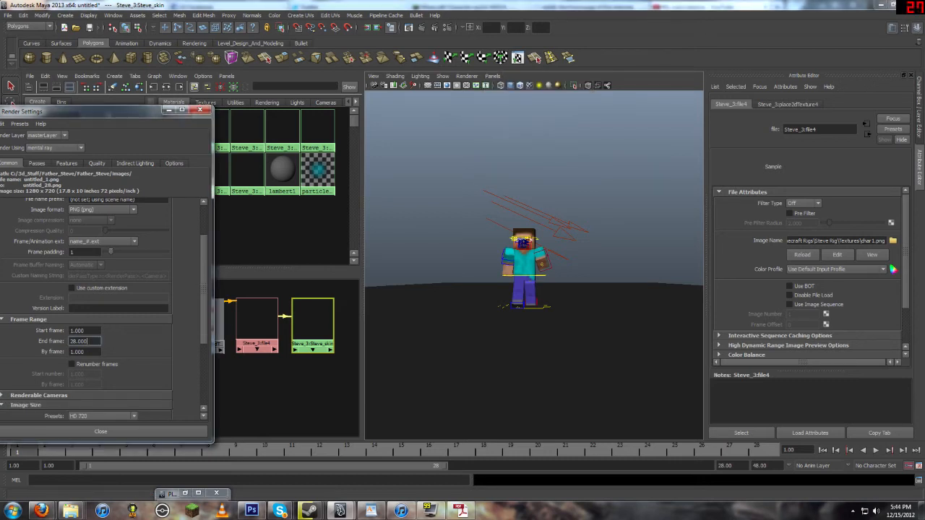
drag(87, 112, 359, 47)
Step: Review the renderable camera and image size settings for the sequence render
scroll(362, 260, down, 2)
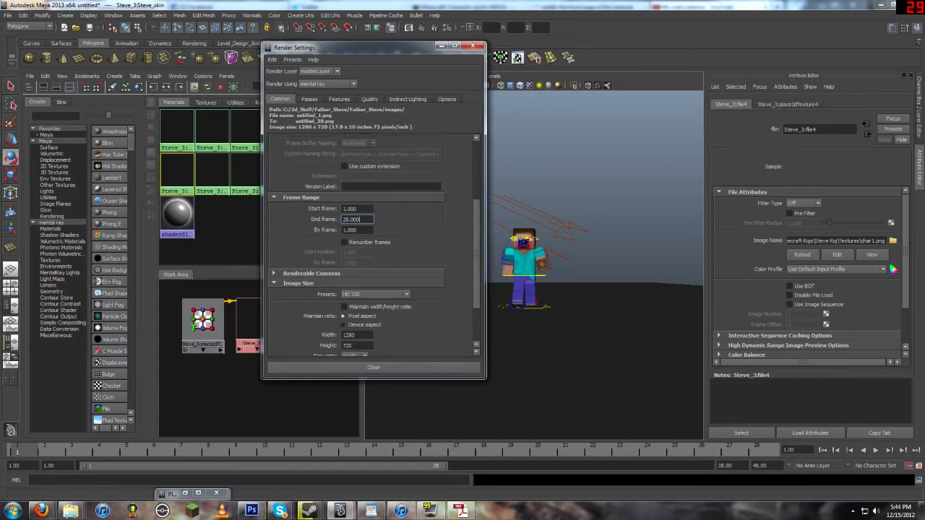
scroll(361, 246, down, 2)
scroll(362, 246, up, 2)
click(311, 274)
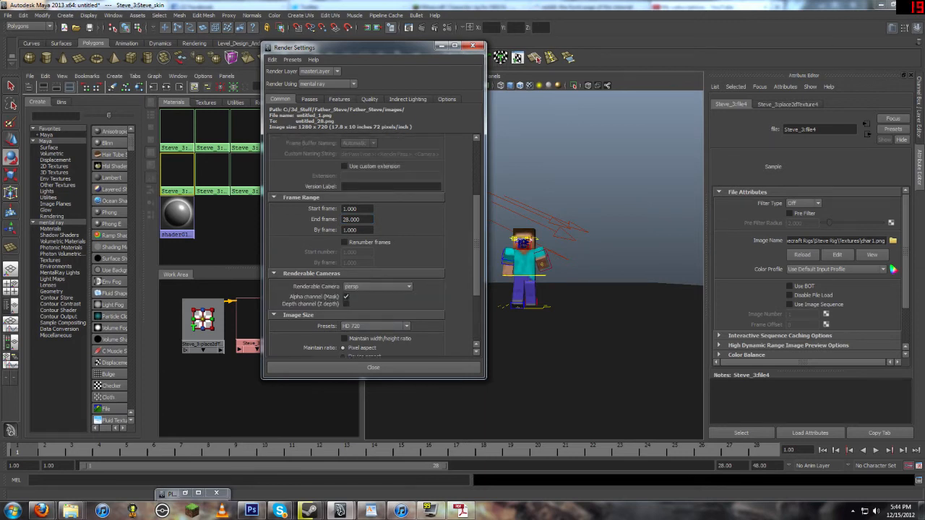
click(377, 287)
click(377, 295)
scroll(356, 244, up, 4)
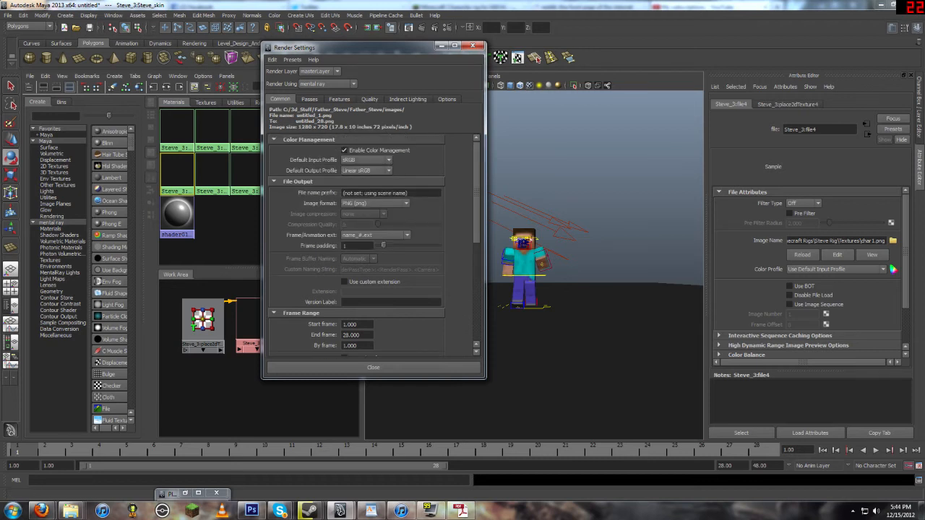
Step: Close the render settings, switch to the Rendering menu set, and start a mental ray batch render of the sequence
scroll(356, 244, down, 7)
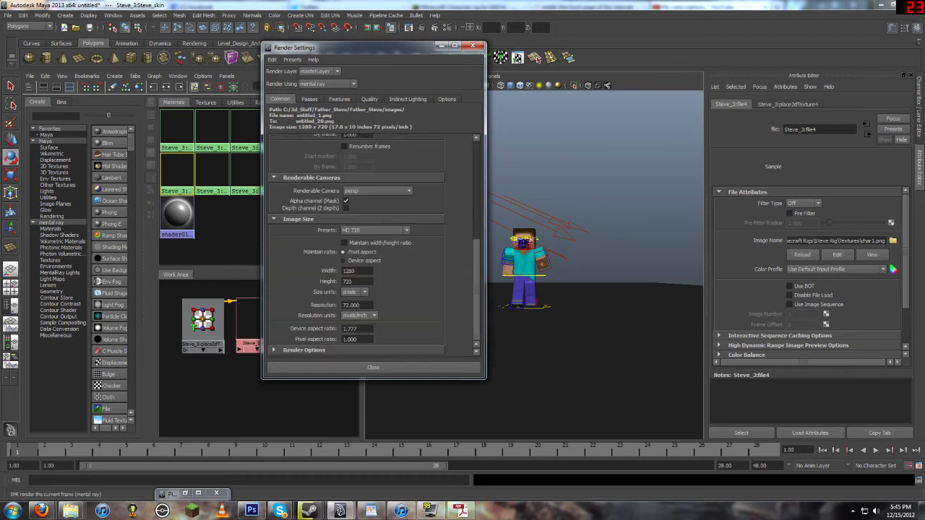
click(441, 45)
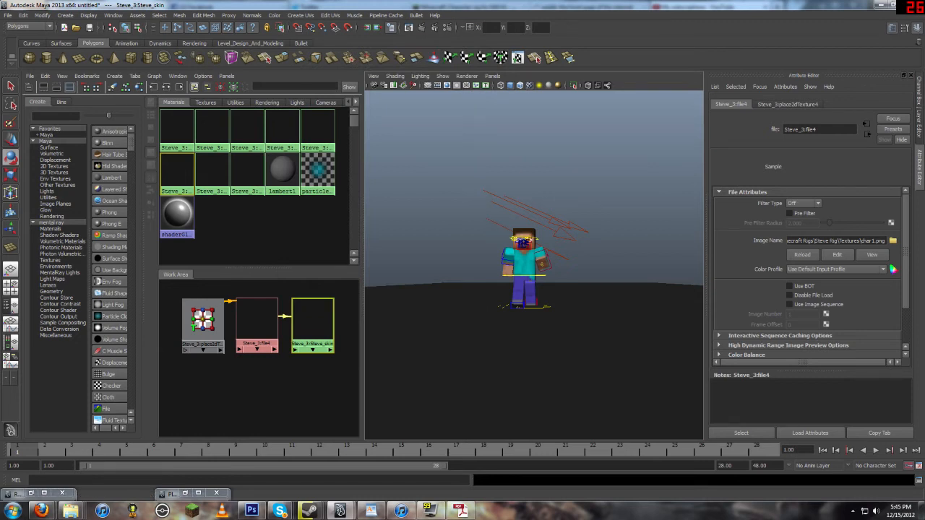
click(29, 27)
click(19, 59)
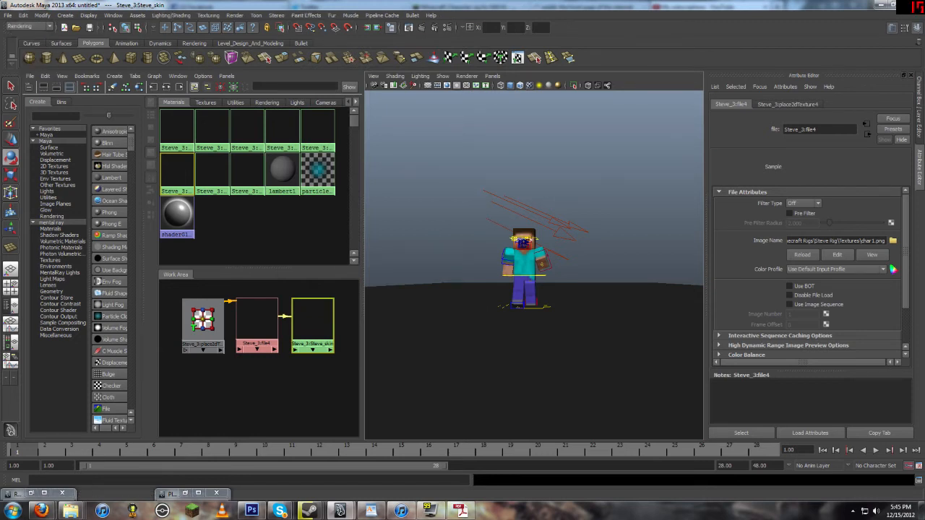
click(235, 16)
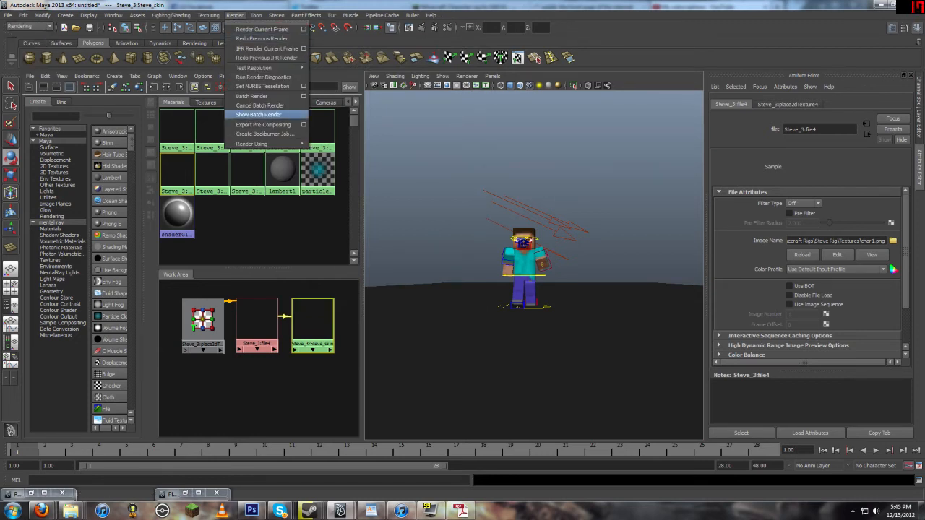
click(303, 96)
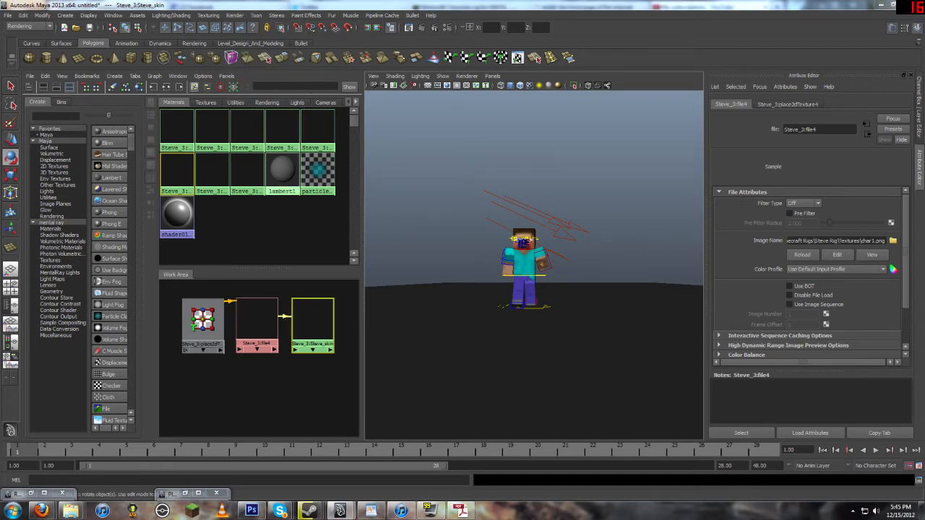
drag(523, 185, 415, 131)
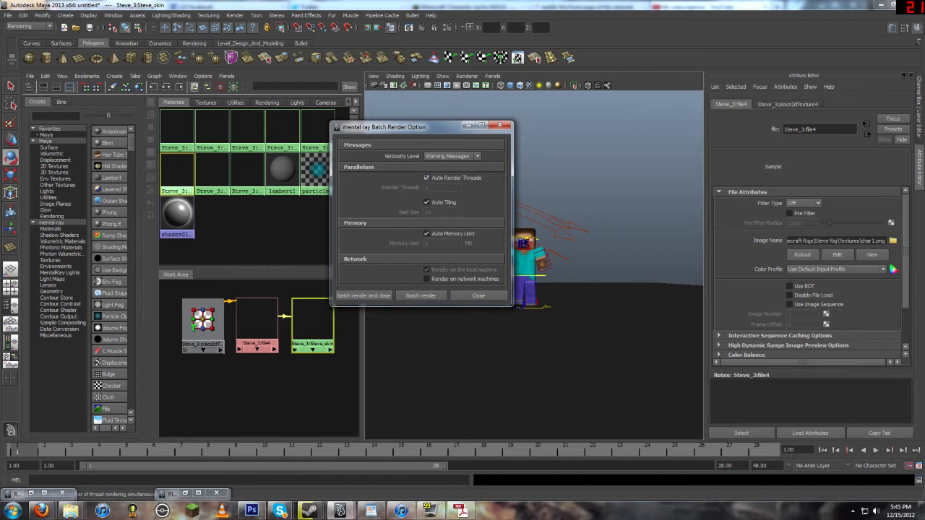
click(426, 177)
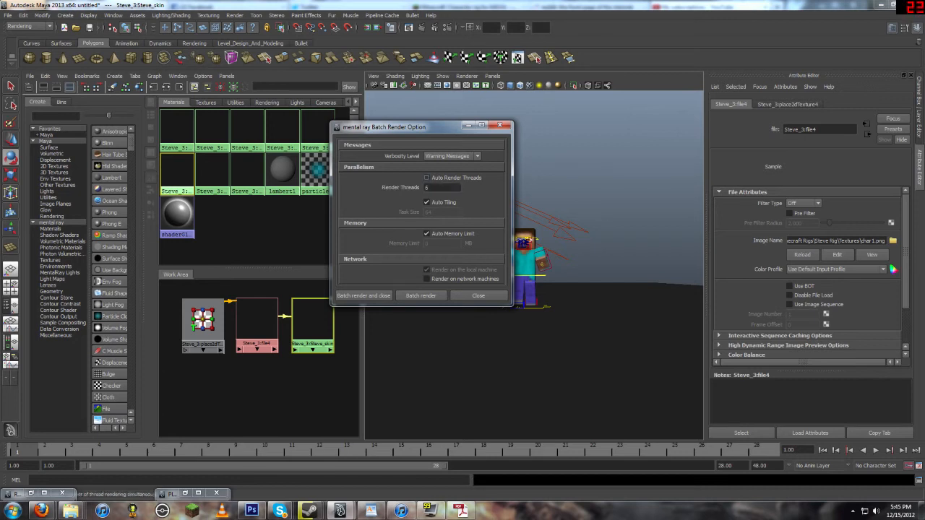
click(426, 177)
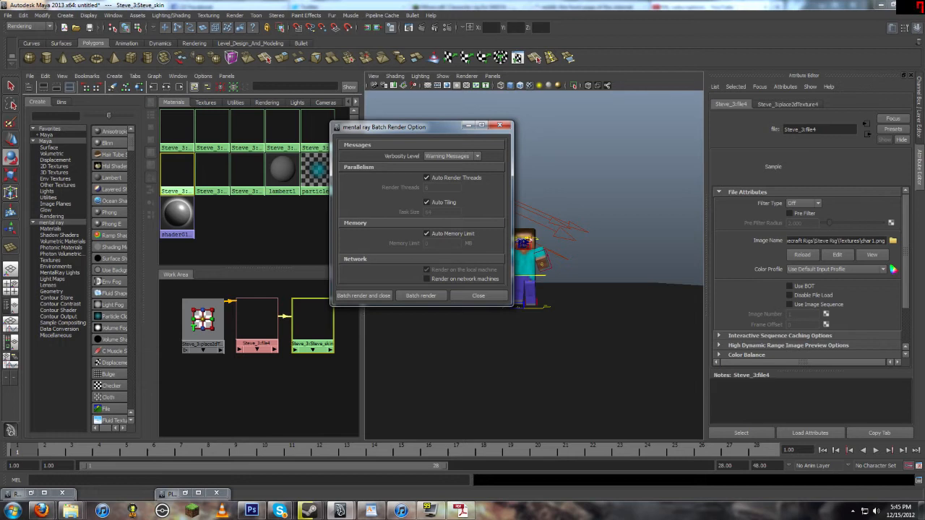
click(363, 296)
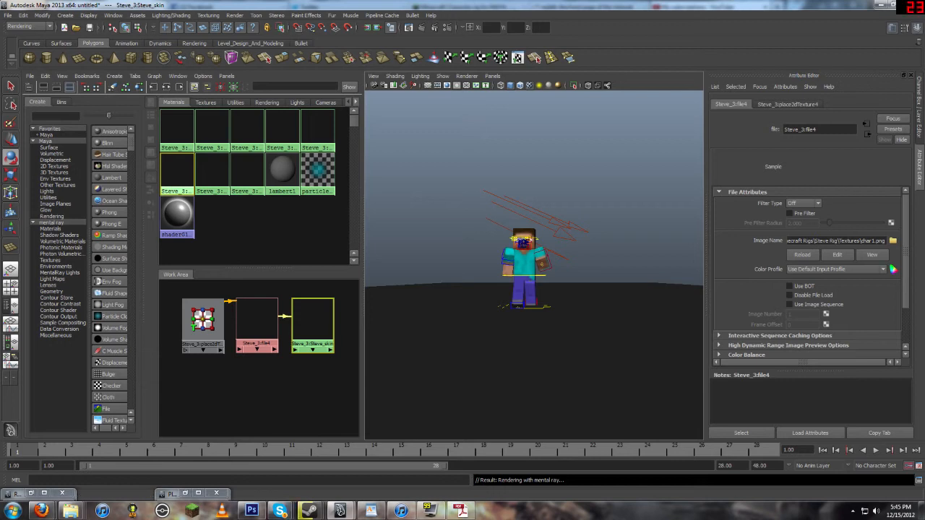
Step: Open Task Manager and raise the mayabatch.exe process priority to High
key(e)
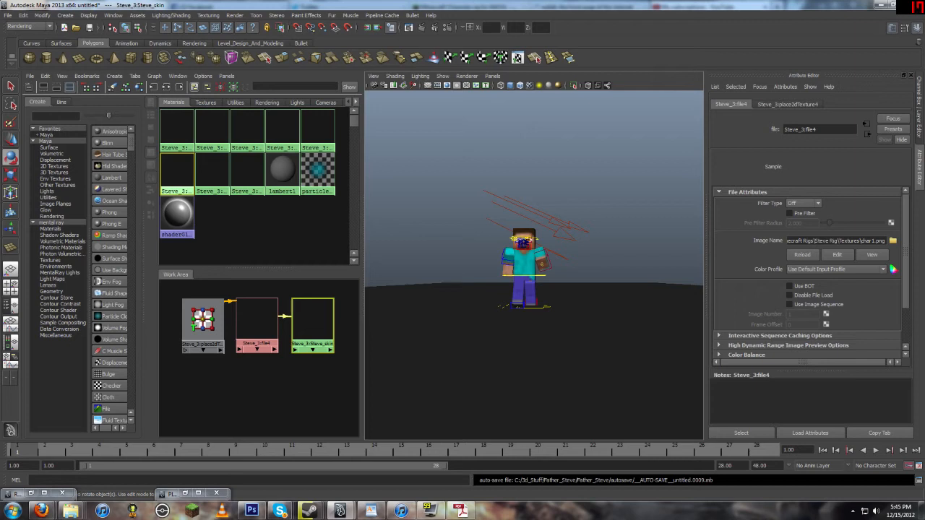
key(ctrl+shift+Escape)
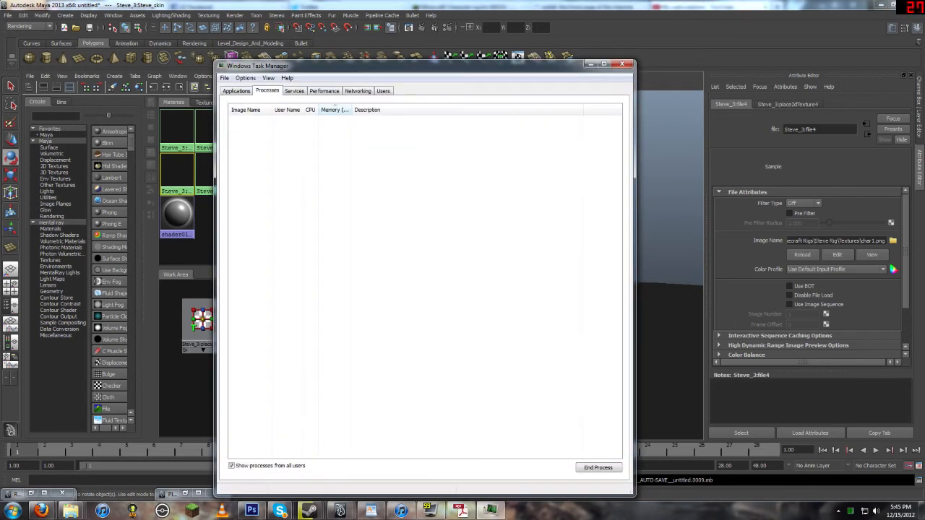
drag(404, 66, 297, 34)
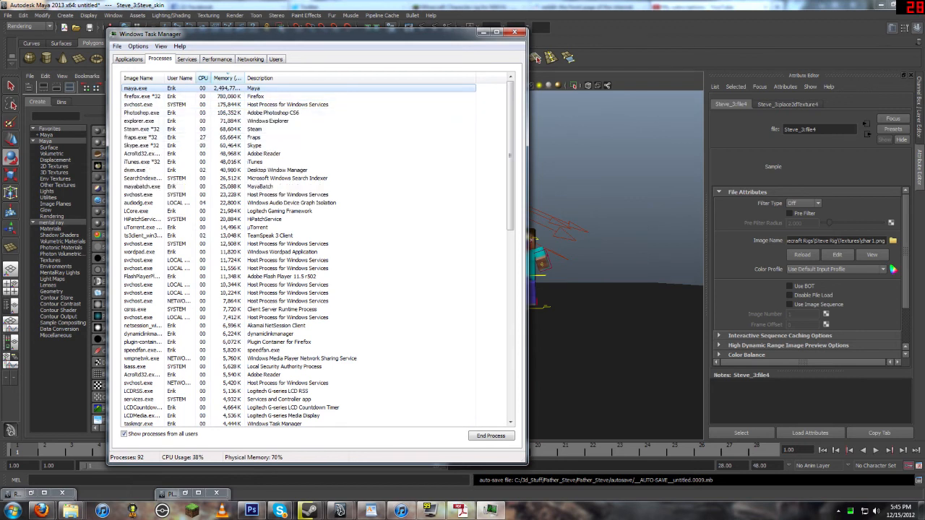
click(203, 78)
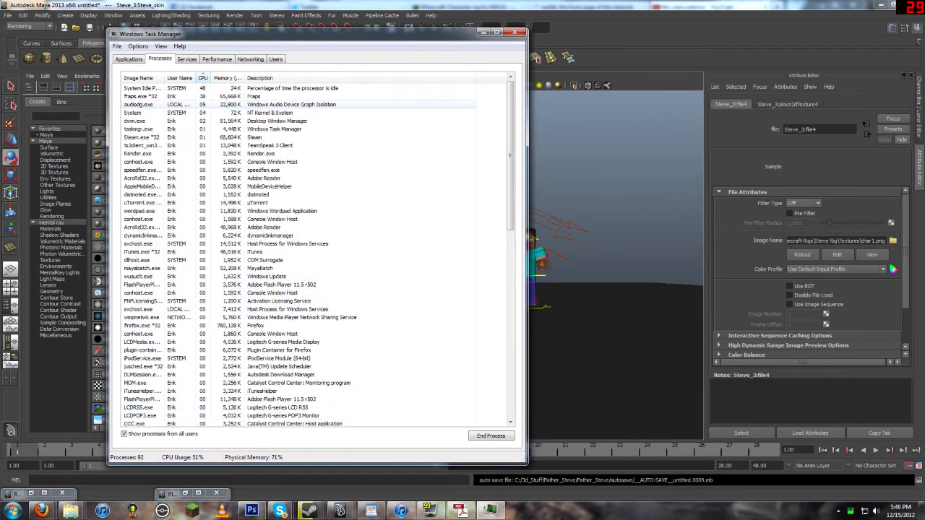
click(142, 76)
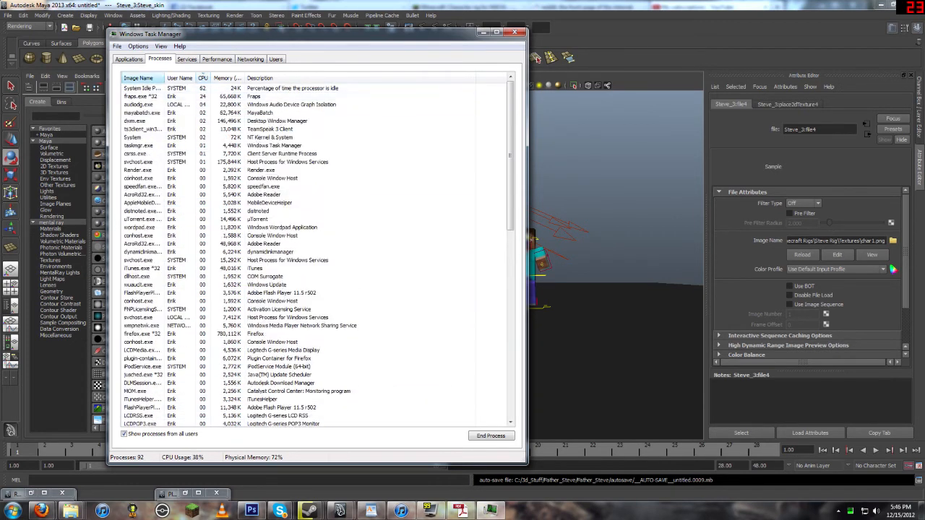
scroll(289, 220, down, 5)
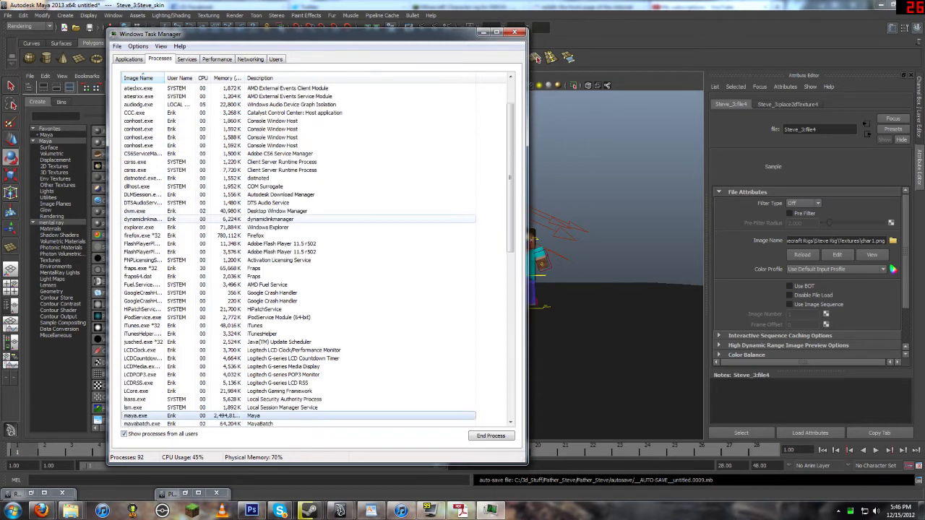
click(217, 350)
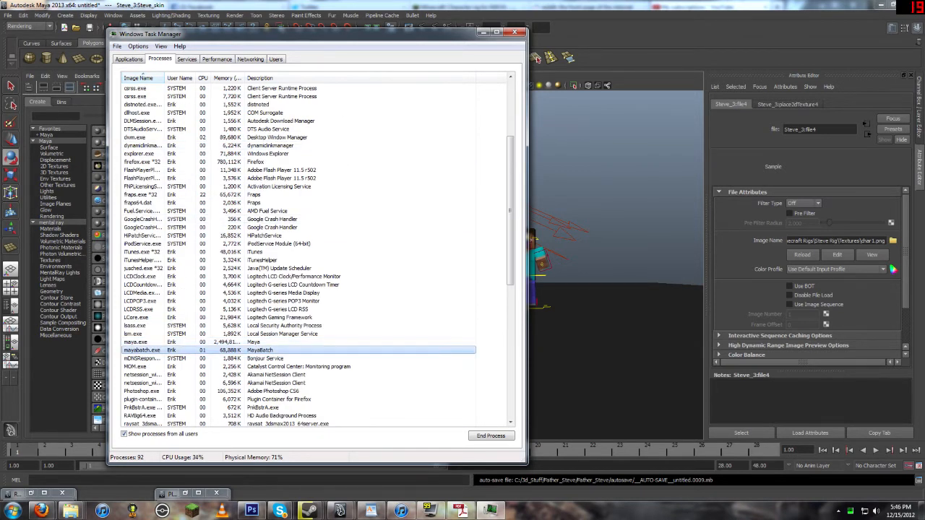
right_click(218, 350)
mouse_move(233, 426)
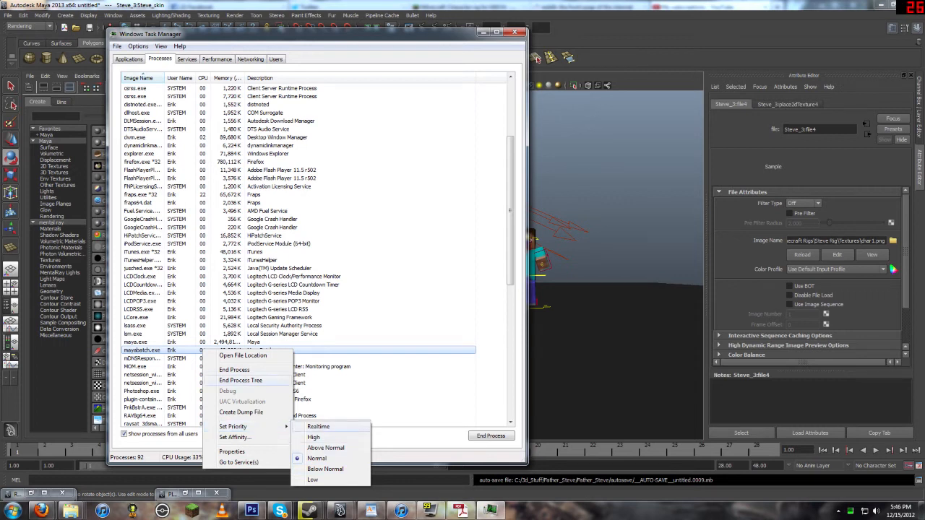
click(314, 437)
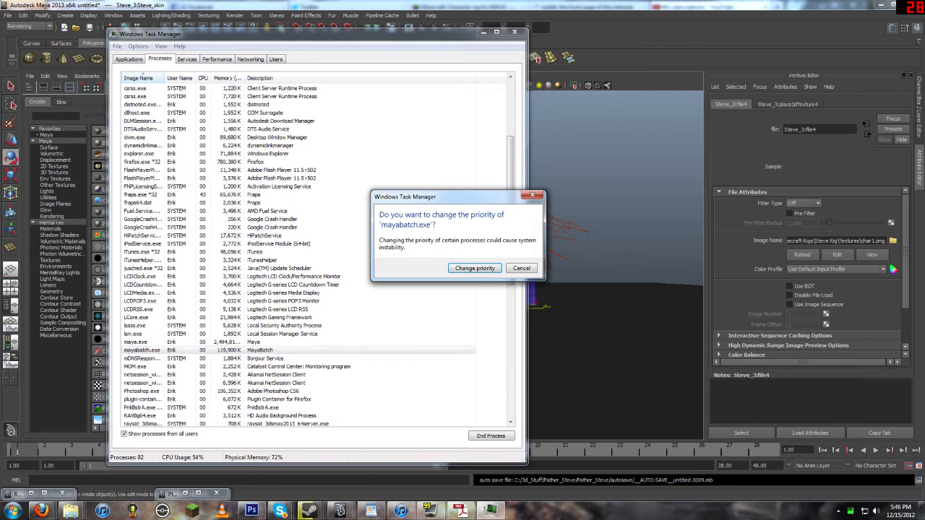
click(475, 268)
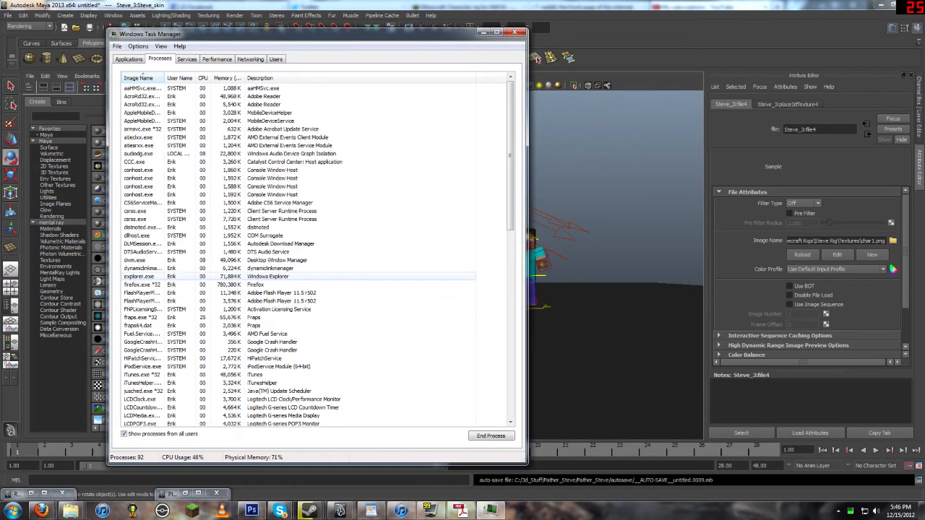
click(203, 77)
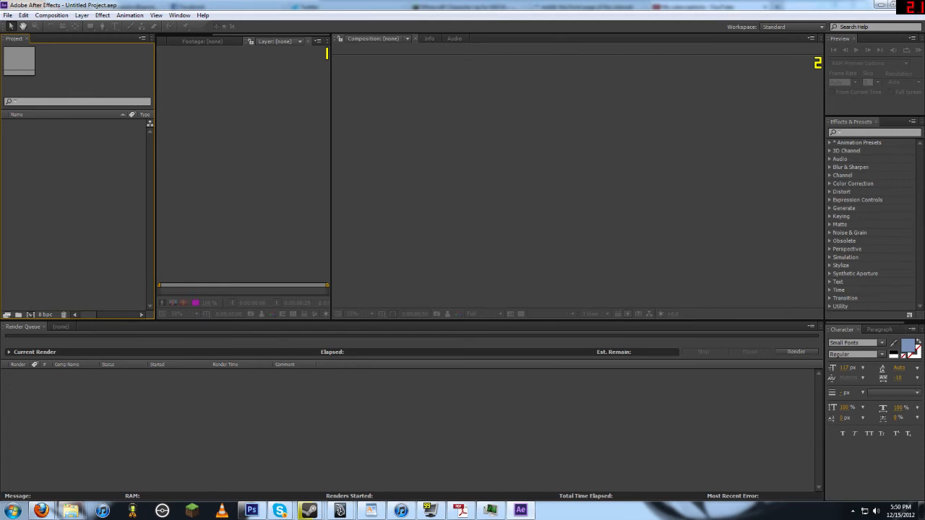
Step: Switch to After Effects and import the untitled_1.png PNG sequence from the Father_Steve images folder
right_click(50, 180)
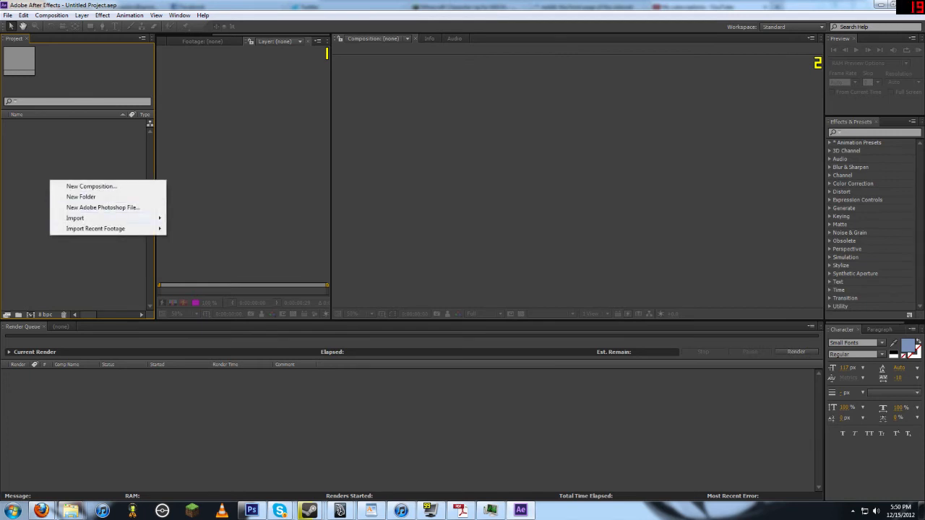
mouse_move(108, 217)
click(210, 218)
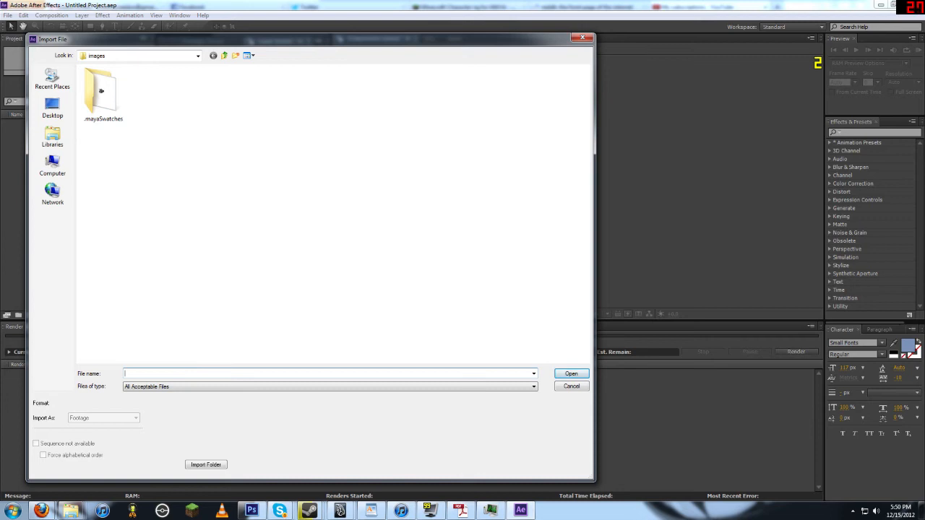
click(224, 55)
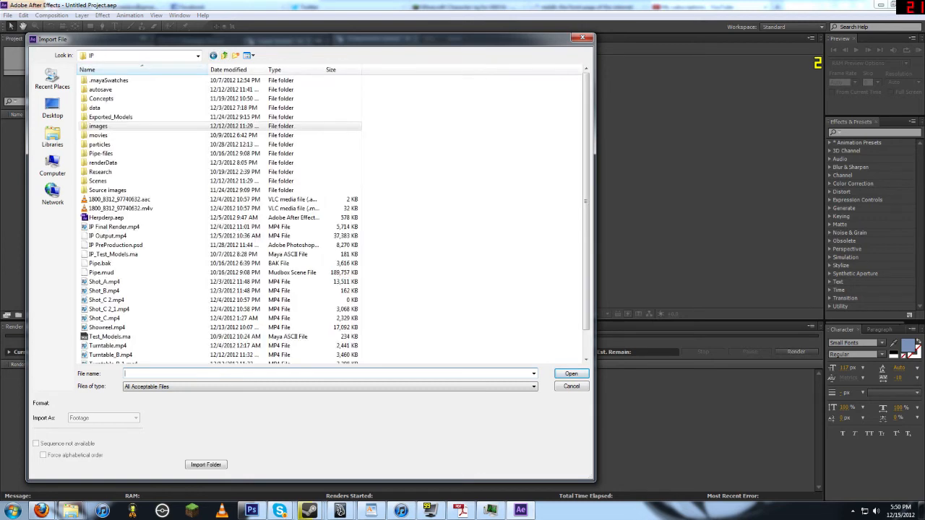
click(224, 55)
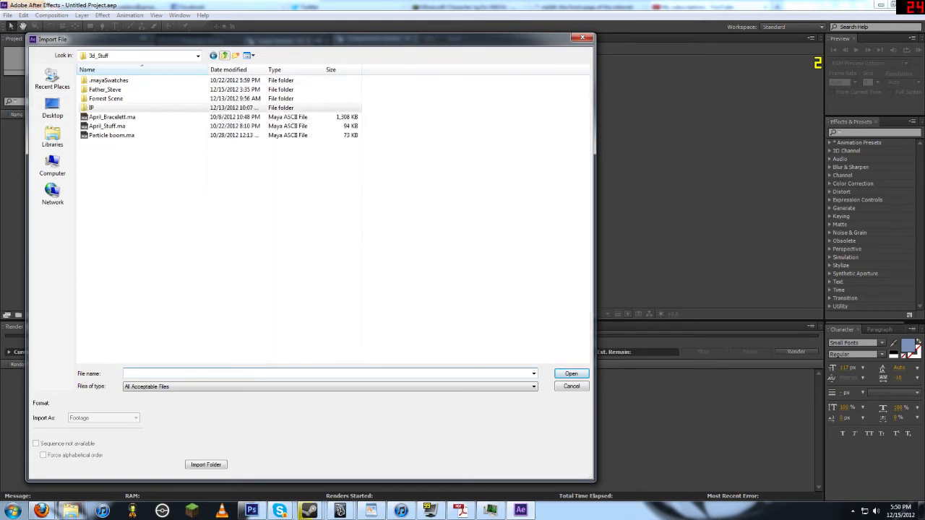
double_click(105, 89)
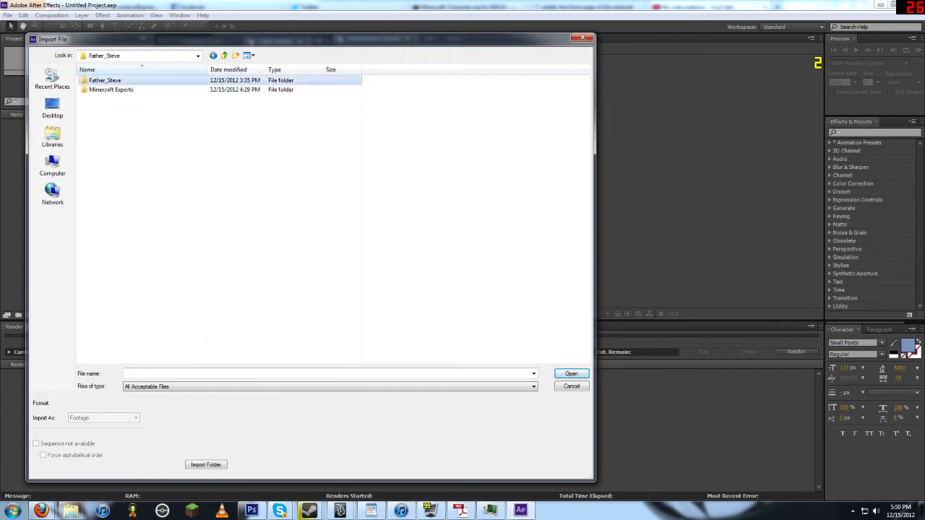
double_click(105, 80)
double_click(108, 124)
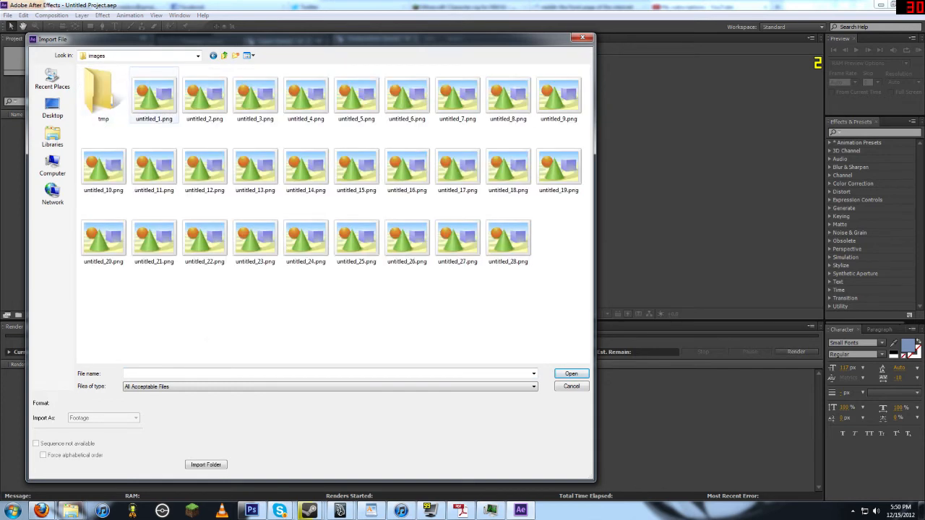
click(153, 94)
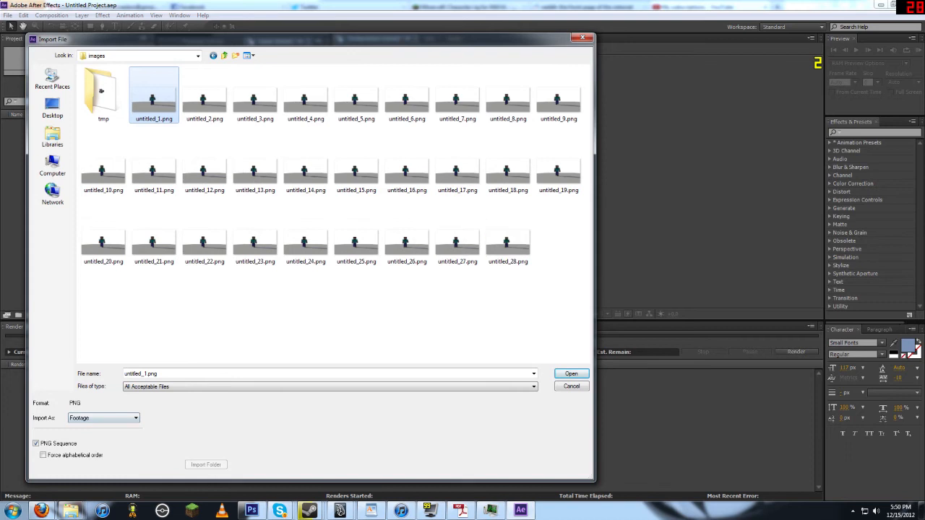
key(Return)
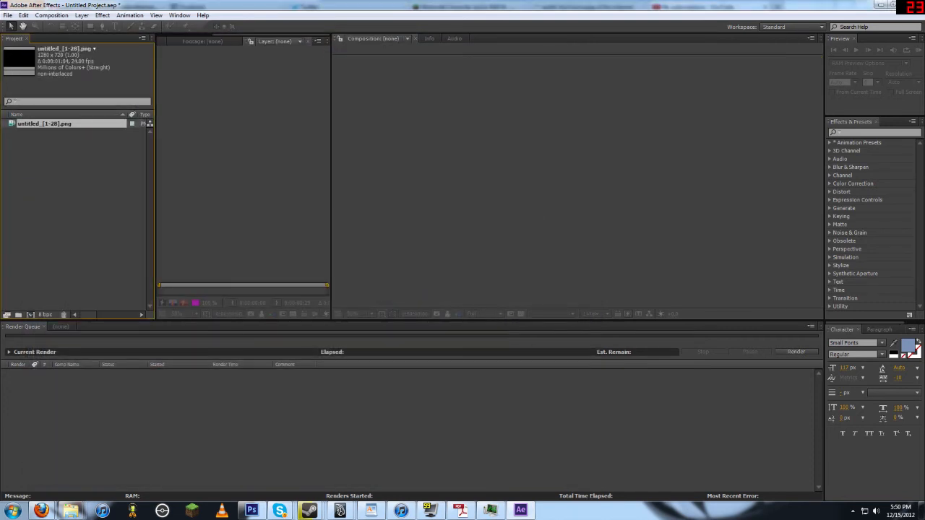
Step: Switch back to Maya and set the render file name prefix to Scene_A_Shot_b
click(340, 510)
click(395, 427)
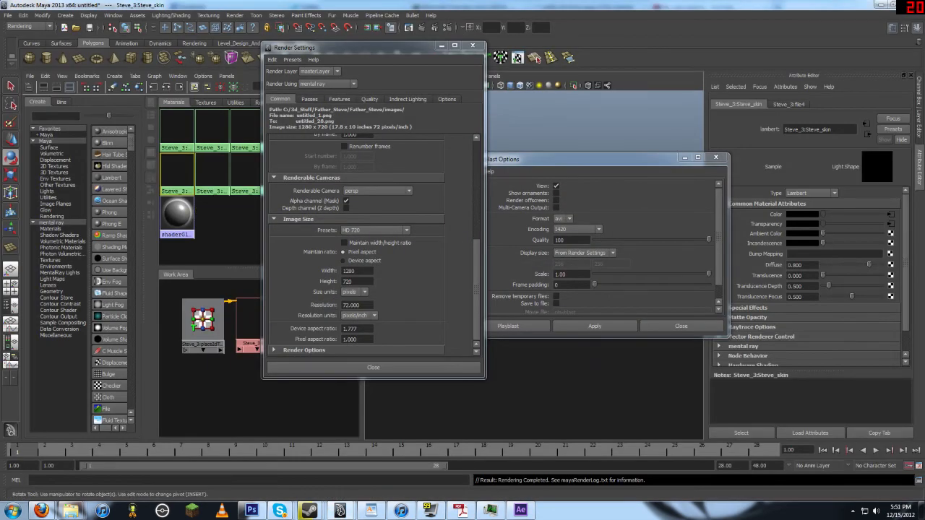
scroll(372, 245, up, 10)
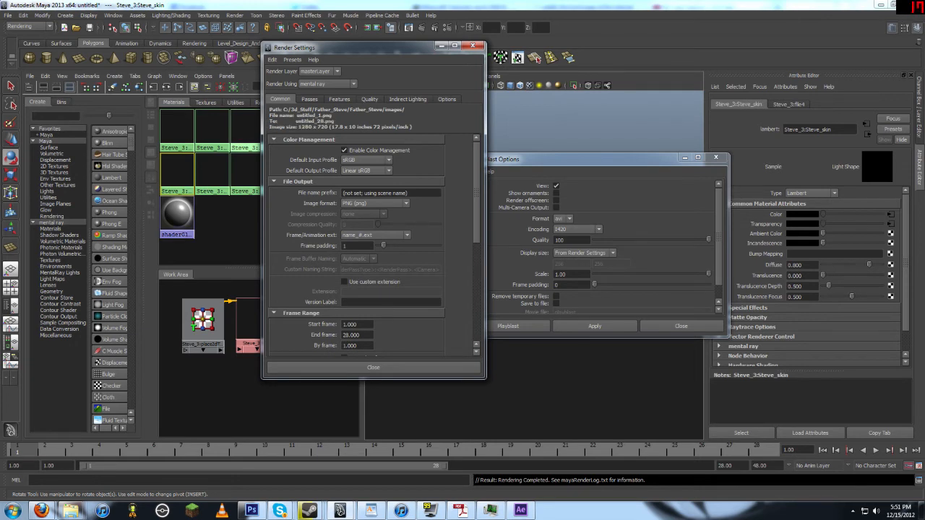
drag(411, 193, 341, 193)
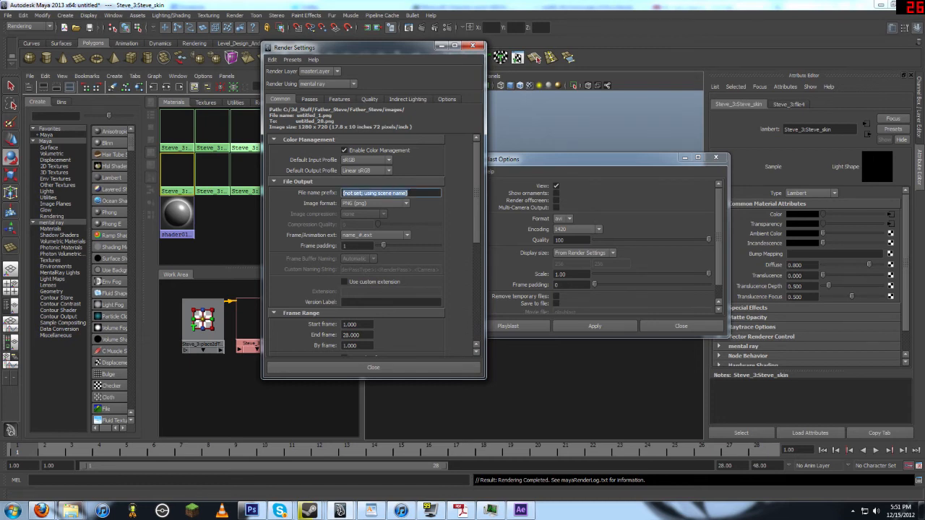
text(Scen)
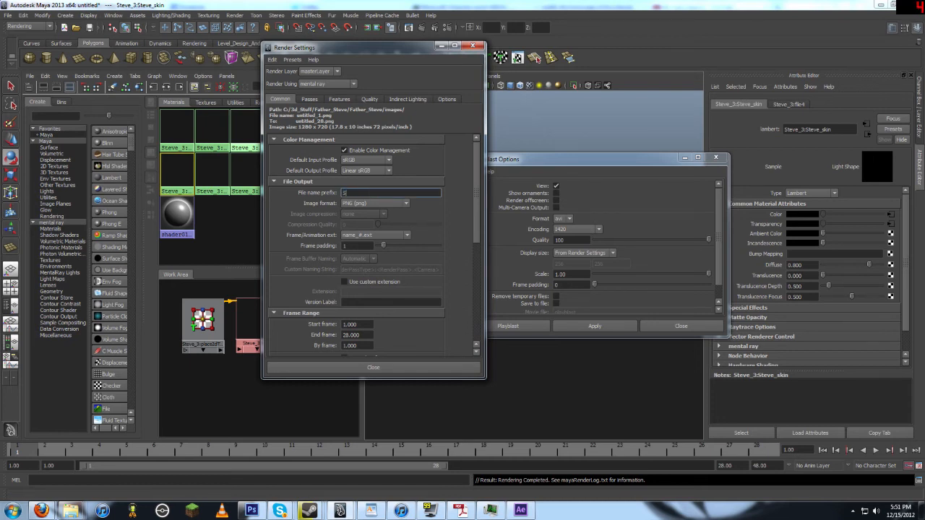
text(e+A)
key(BackSpace)
key(BackSpace)
text(_A_Shot_b)
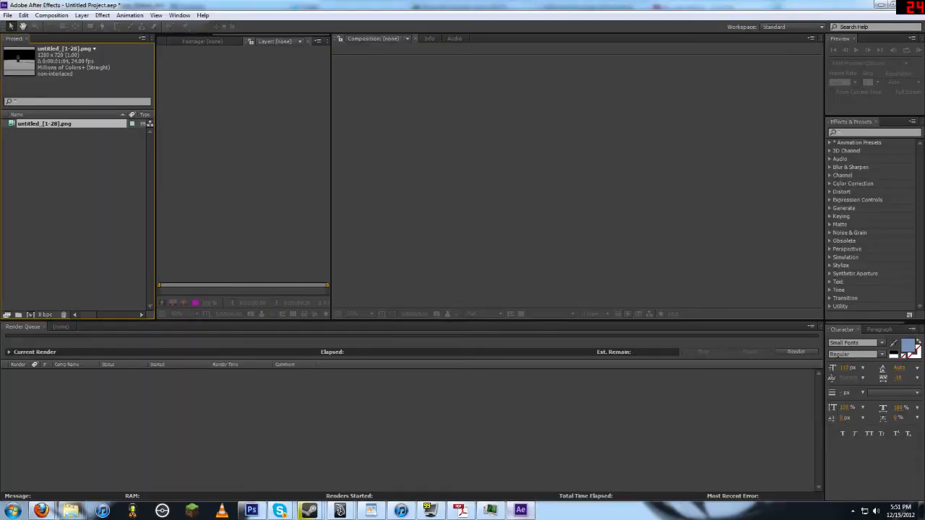
Step: Switch to After Effects and create a new composition from the imported untitled_[1-28].png footage
click(75, 210)
click(45, 124)
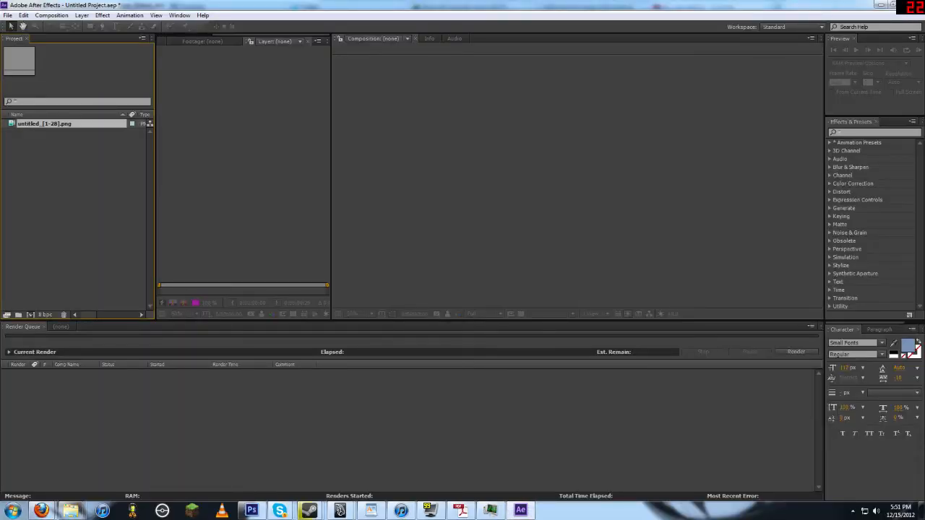
drag(14, 123, 31, 316)
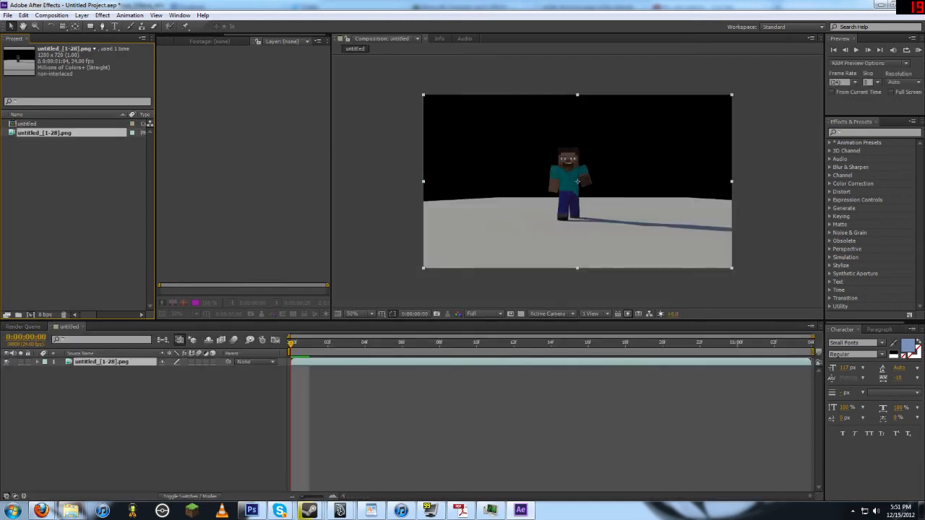
Step: Confirm the PNG sequence's Interpret Footage settings at 24 frames per second and preview the composition playback
click(137, 419)
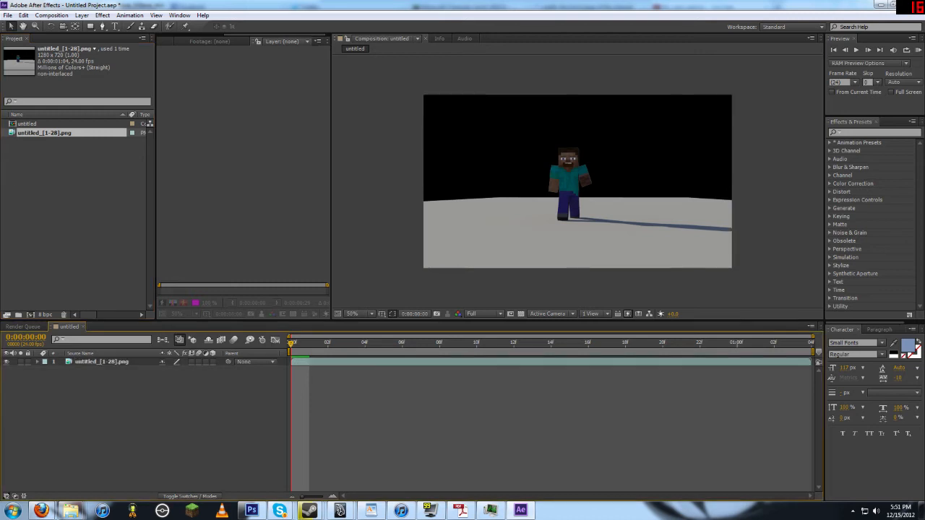
click(52, 15)
click(75, 86)
right_click(15, 132)
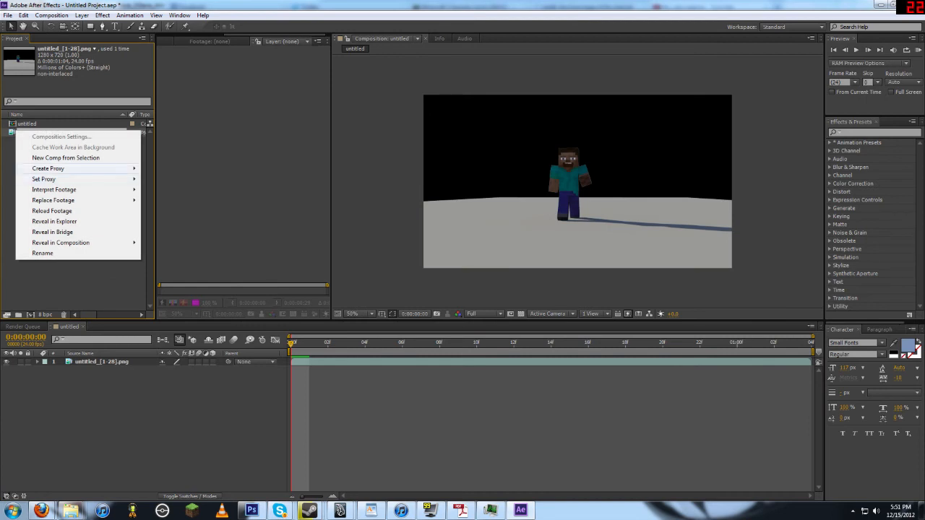
mouse_move(79, 189)
click(164, 189)
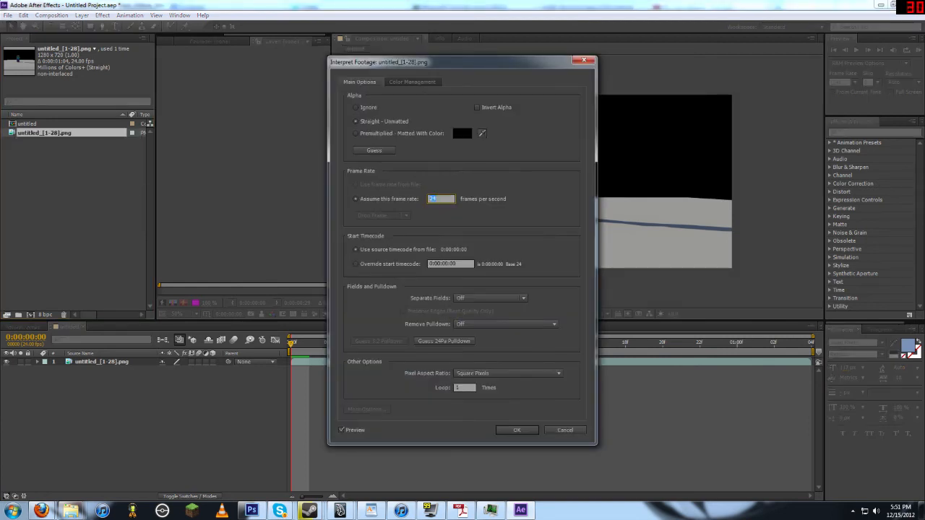
key(Return)
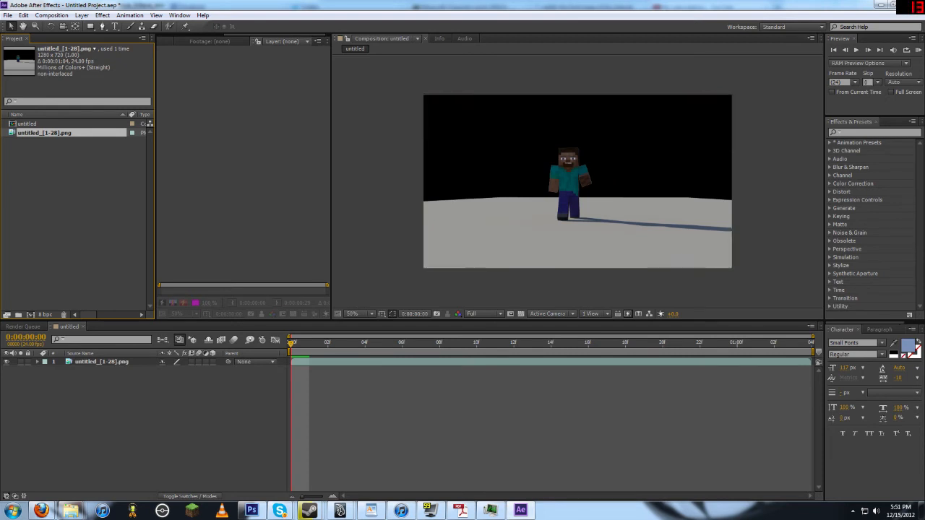
key(space)
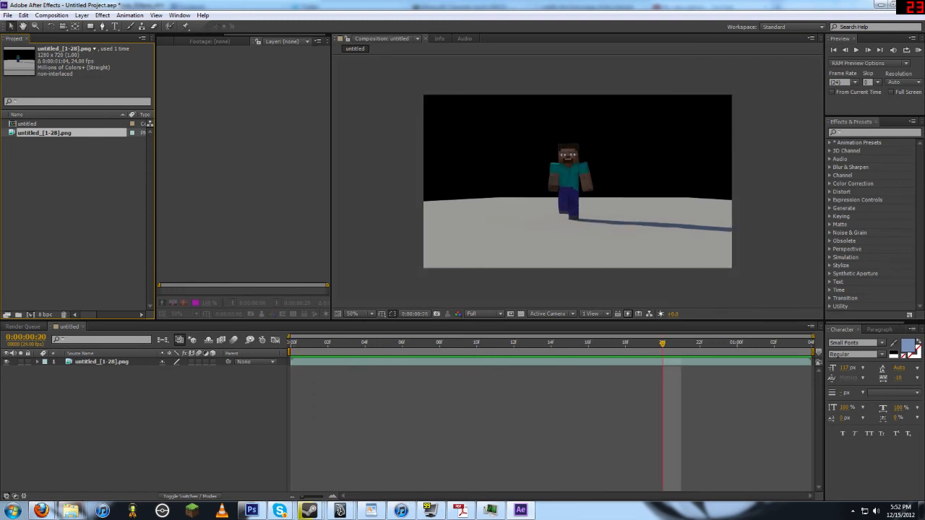
Step: Add the untitled composition to the Render Queue
click(24, 327)
click(28, 124)
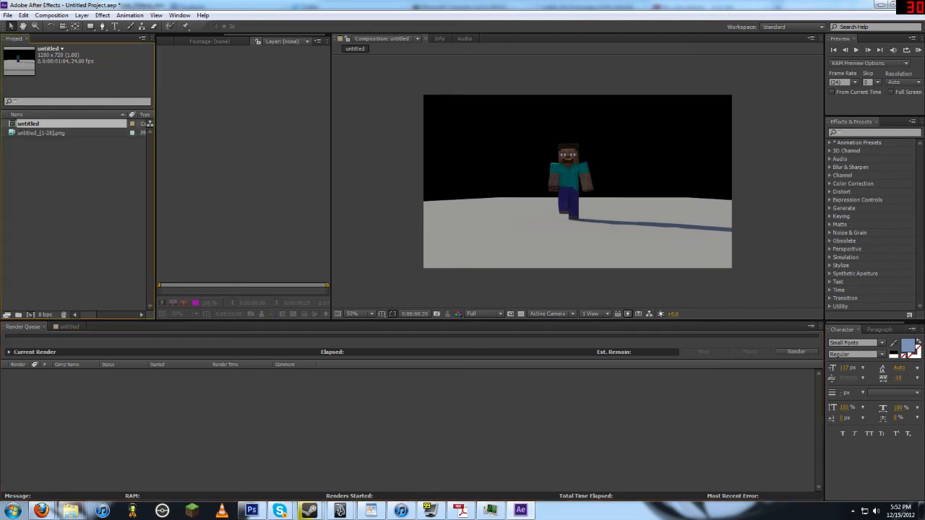
drag(27, 124, 72, 392)
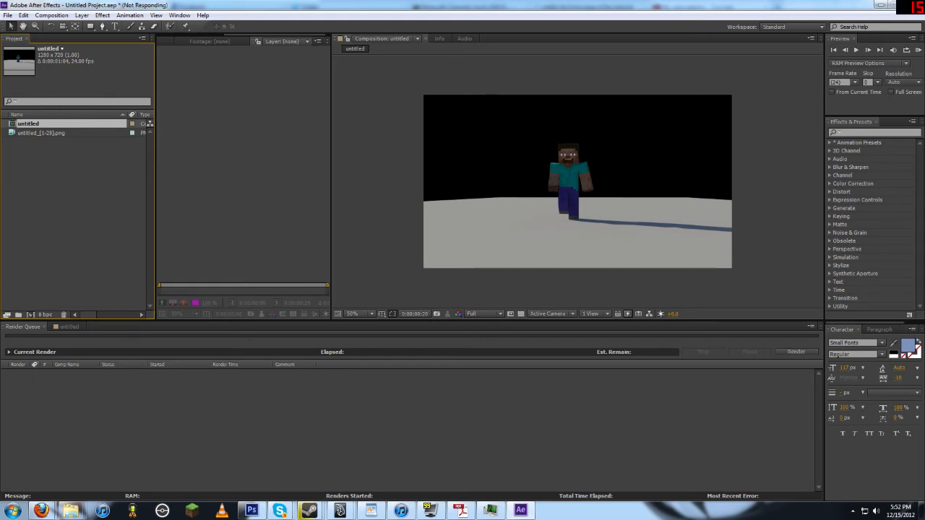
right_click(33, 124)
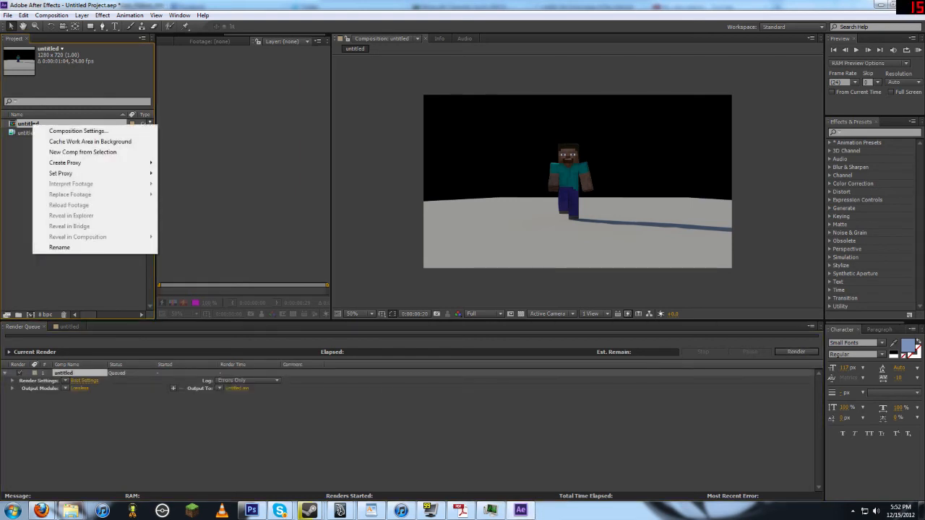
click(24, 161)
right_click(30, 133)
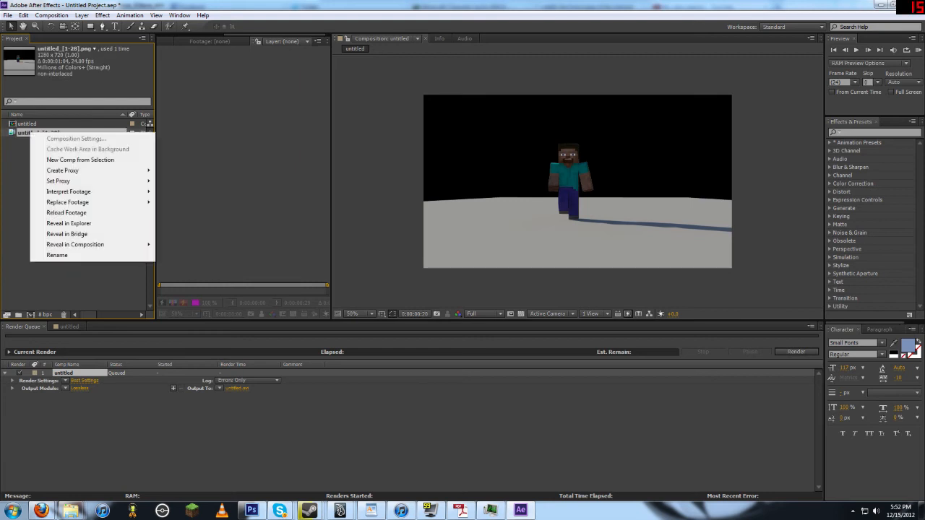
click(71, 283)
click(68, 327)
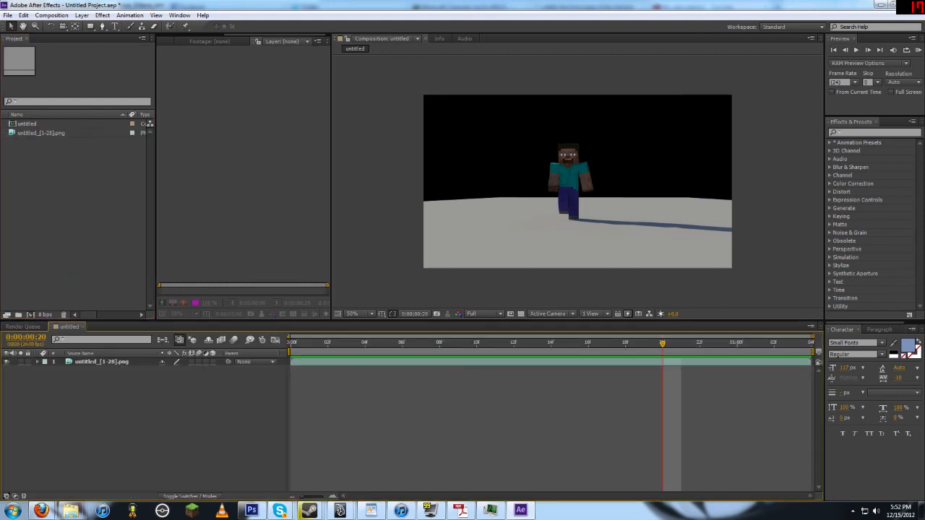
click(51, 16)
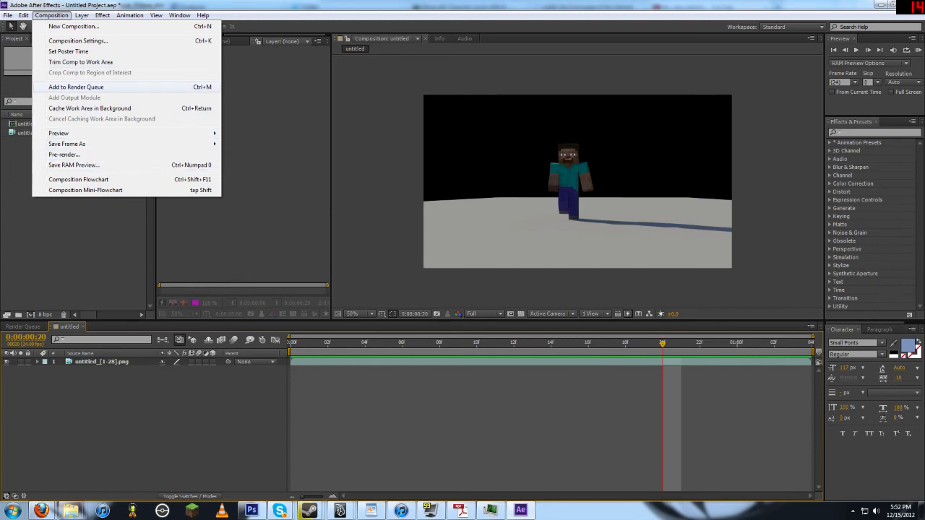
click(76, 87)
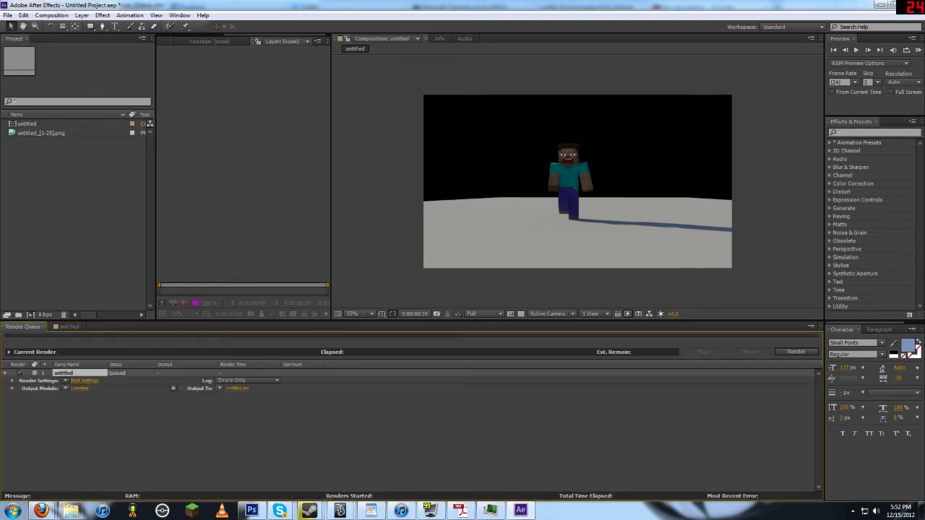
Step: Set the output module to H.264, save the output as untitled.mp4 on the Desktop, and start the render
click(66, 388)
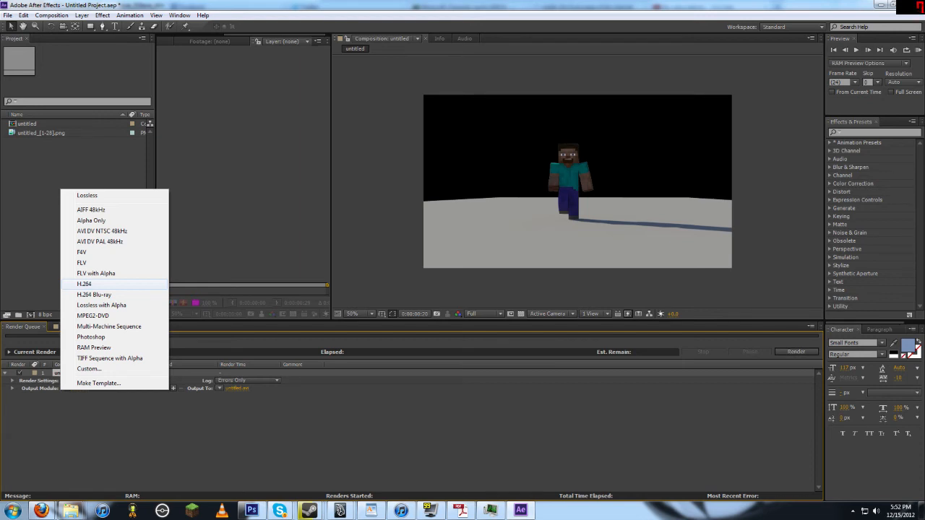
click(84, 284)
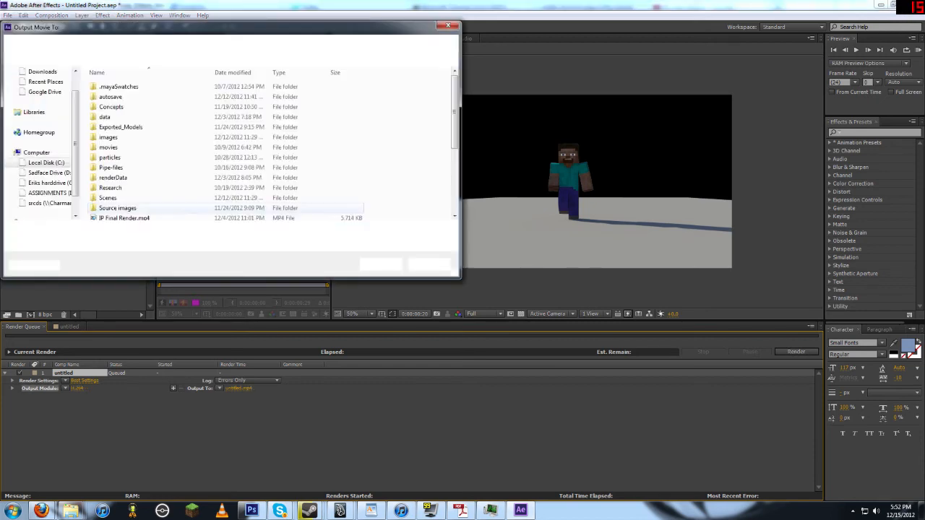
click(87, 231)
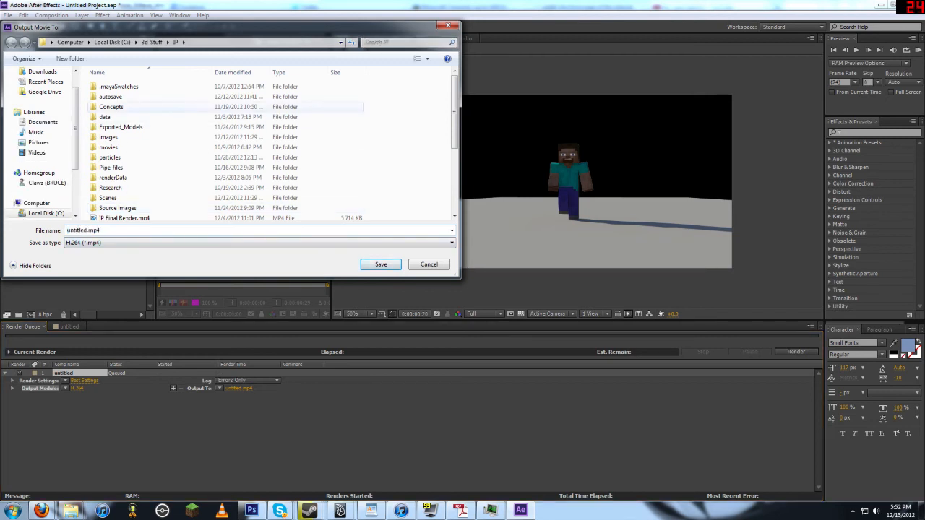
scroll(39, 145, up, 1)
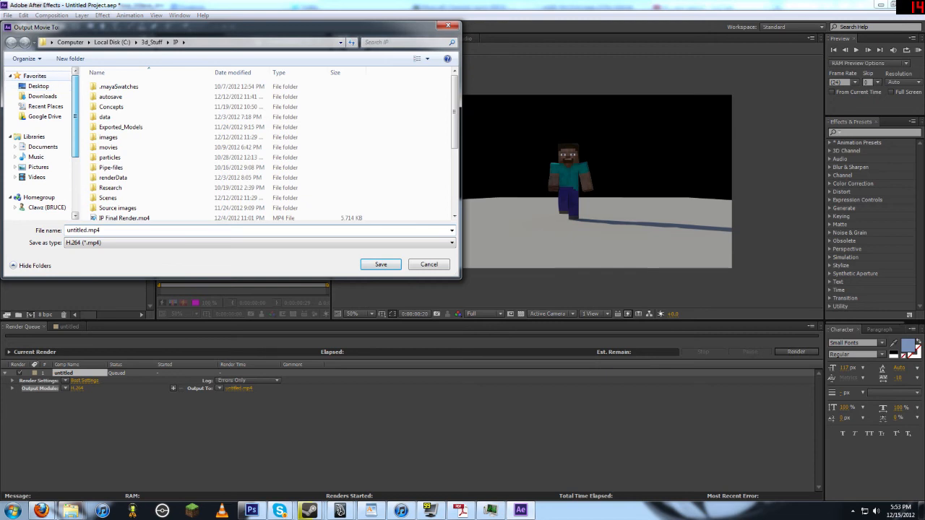
click(38, 86)
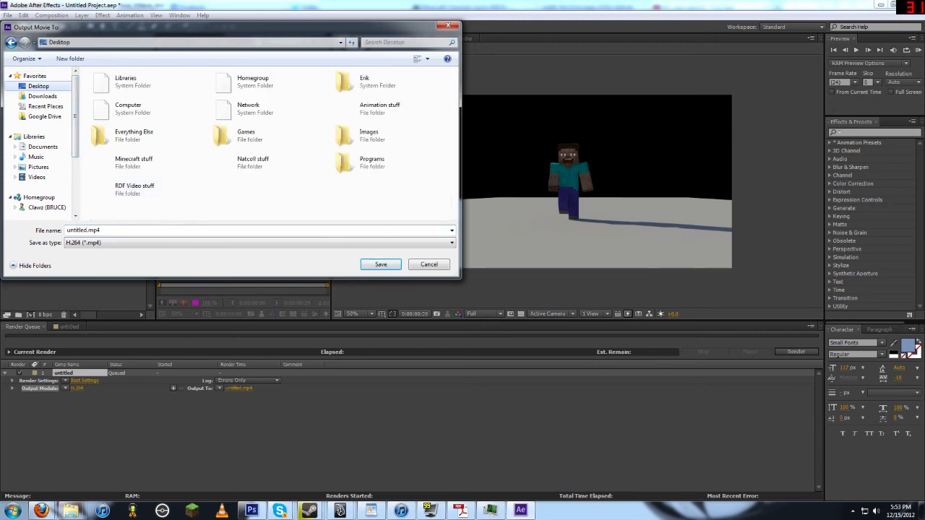
scroll(40, 144, down, 1)
click(381, 265)
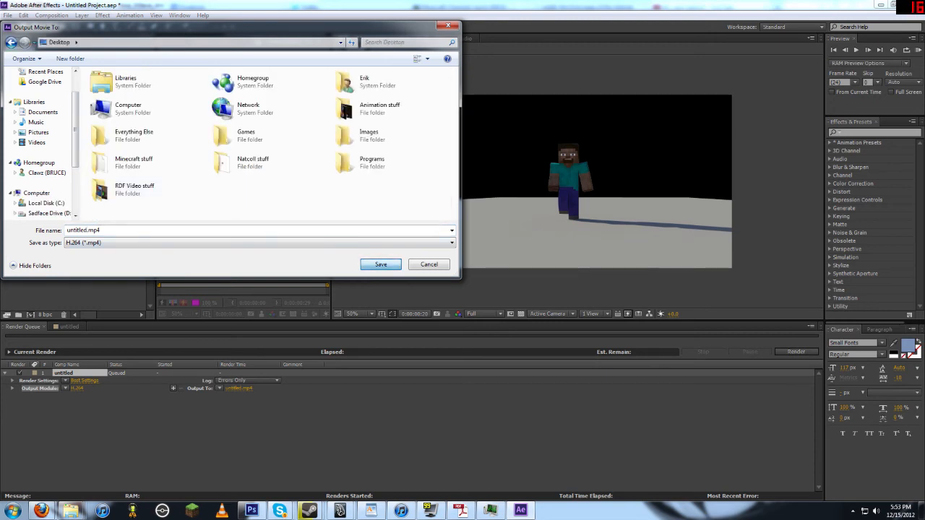
click(796, 352)
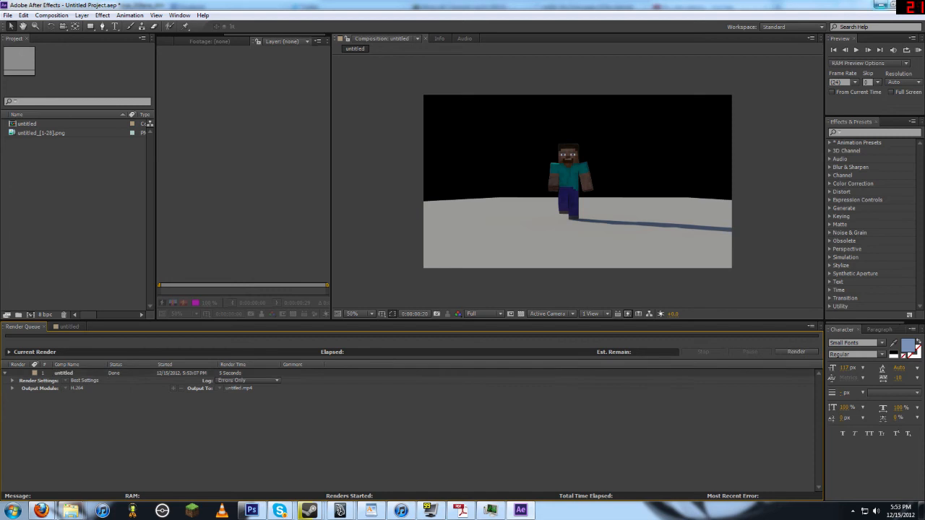
click(881, 6)
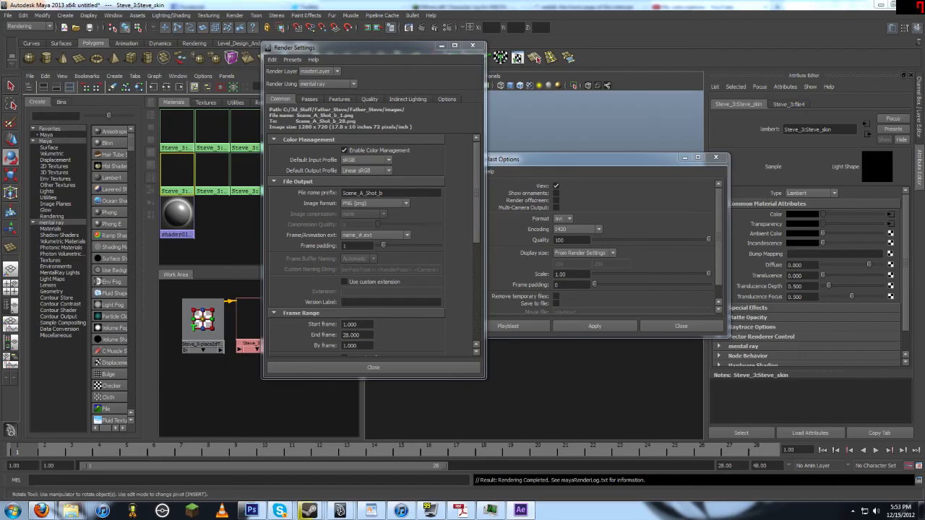
click(881, 5)
key(super)
key(super)
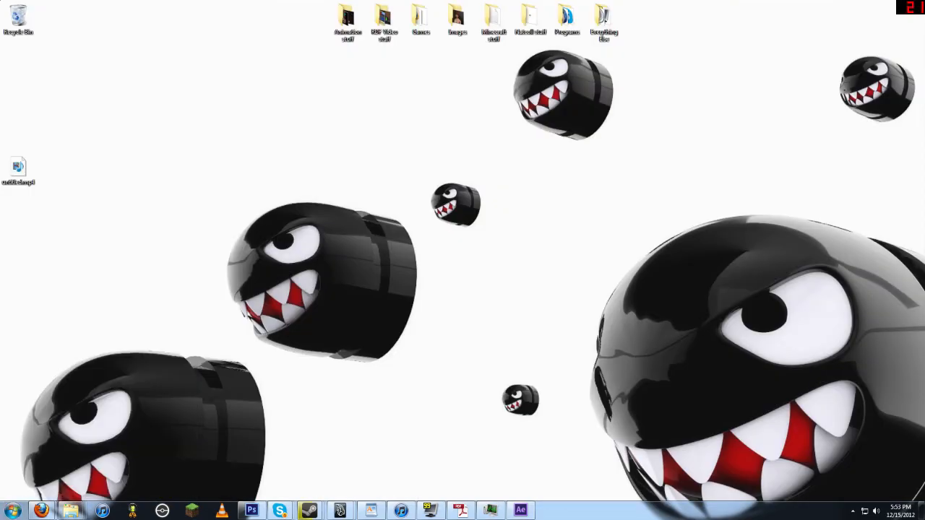
right_click(423, 193)
click(463, 280)
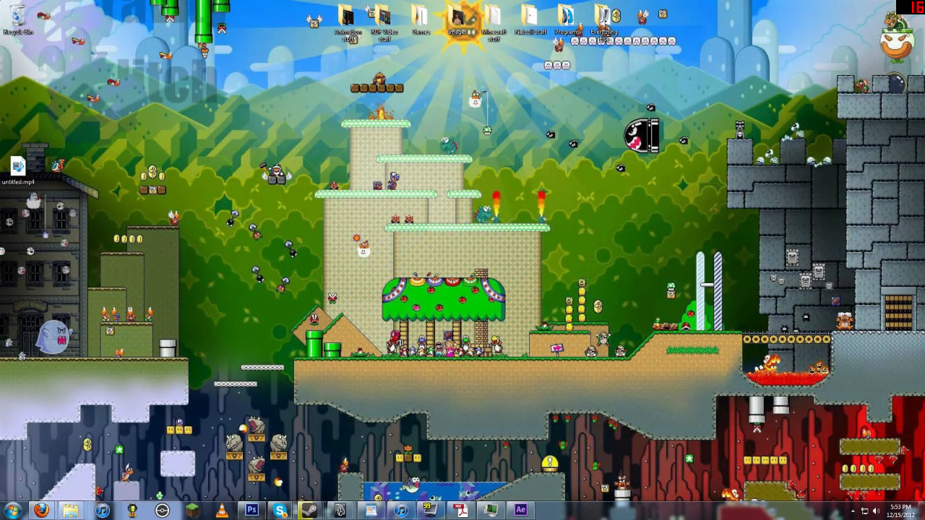
right_click(489, 219)
right_click(491, 184)
click(527, 271)
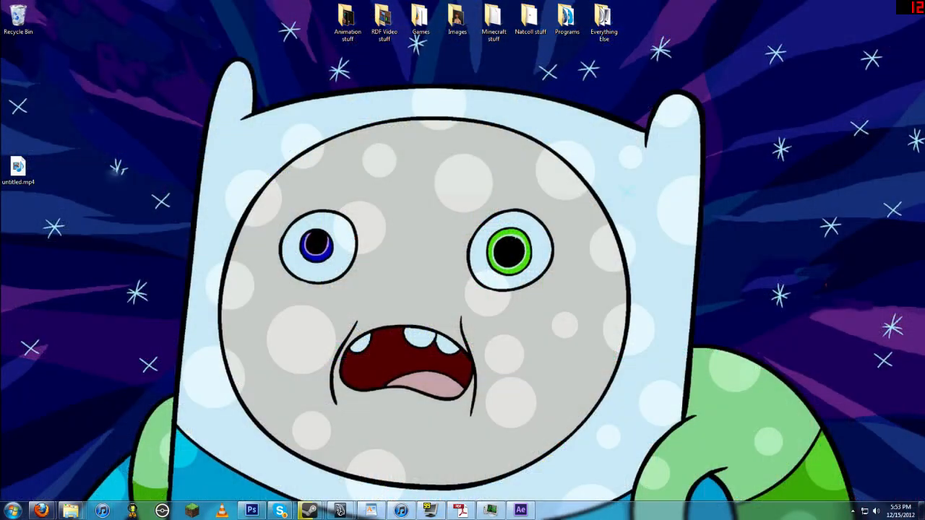
Step: Move the untitled.mp4 file to the middle of the desktop
drag(18, 167, 421, 267)
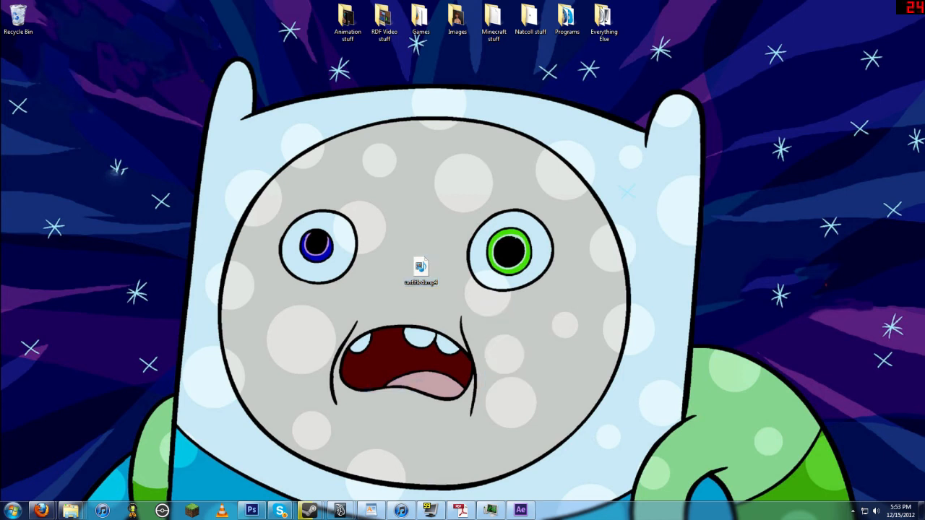
drag(492, 227, 569, 293)
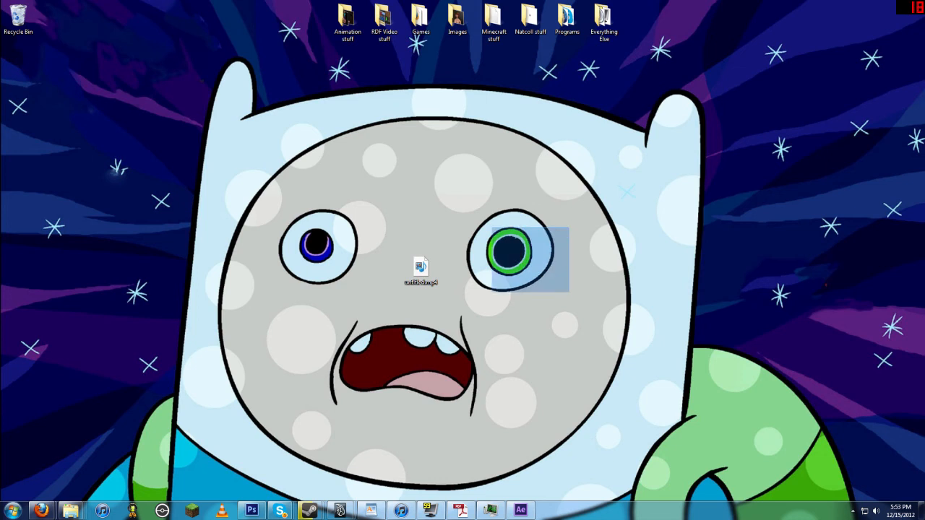
drag(438, 307, 571, 192)
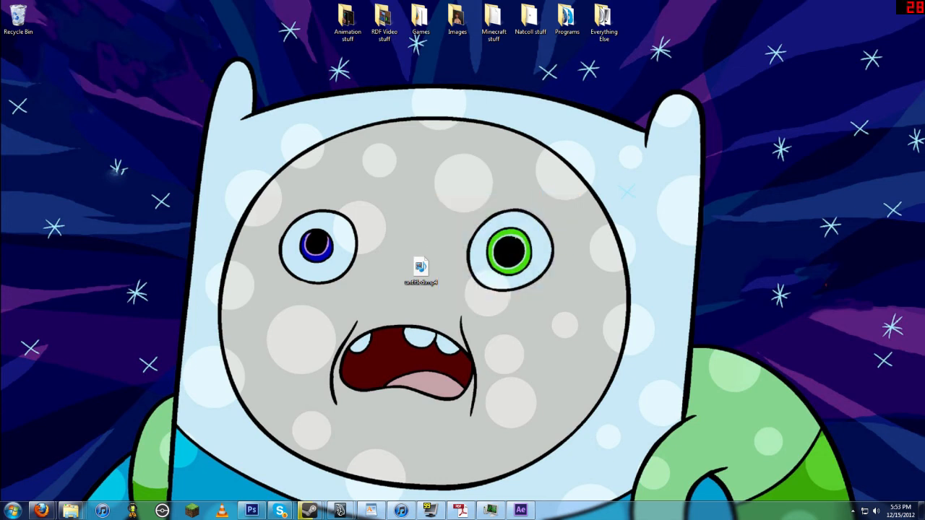
drag(503, 153, 427, 220)
mouse_move(426, 219)
mouse_down()
mouse_move(461, 200)
mouse_move(495, 151)
mouse_up()
drag(495, 149, 444, 208)
Step: Open untitled.mp4 in VLC media player
click(853, 511)
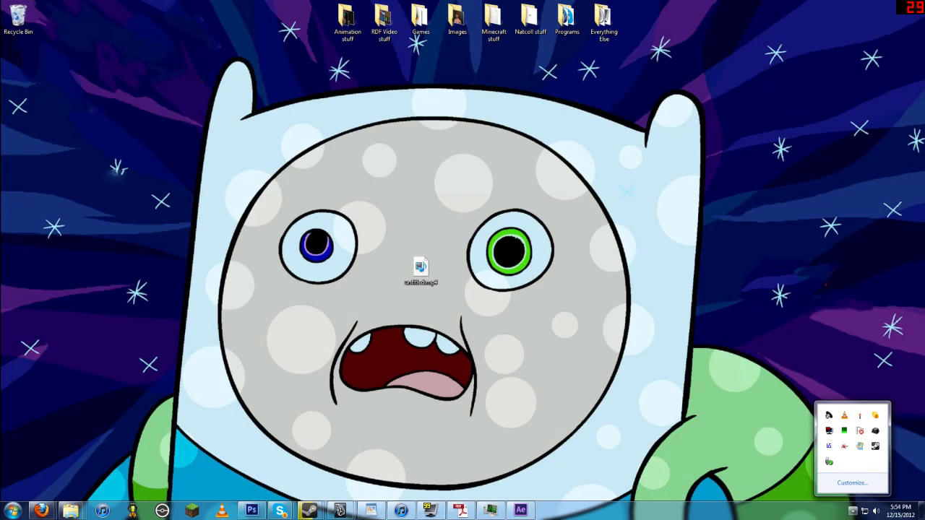
click(844, 415)
drag(263, 24, 248, 0)
double_click(148, 49)
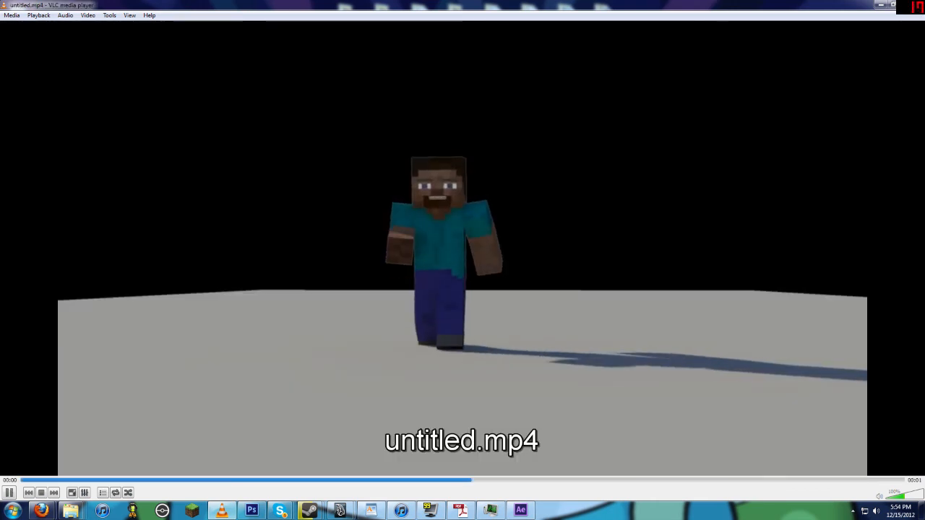
Step: Play and scrub through the rendered video, then close the player
key(space)
click(312, 479)
drag(332, 480, 166, 480)
click(912, 4)
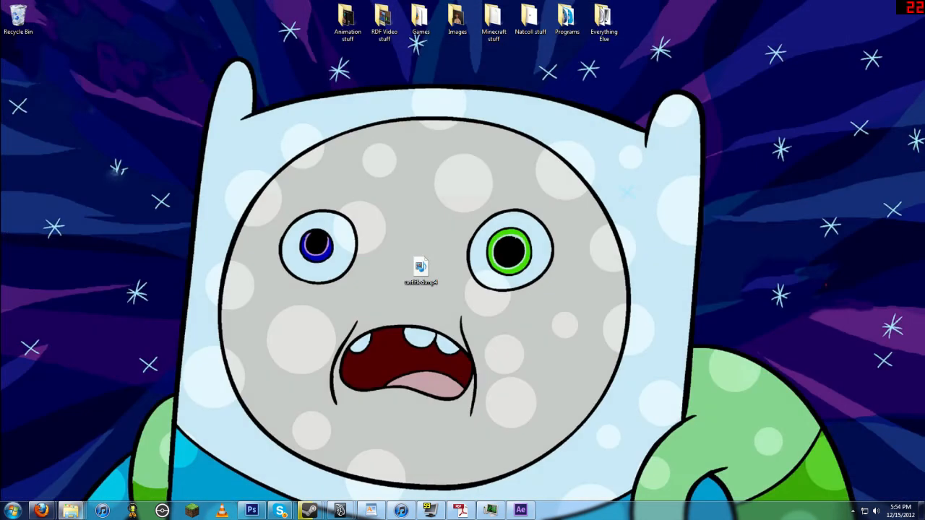
Step: Switch to Maya and change the render image format to TIFF (tif), then minimize Maya
mouse_move(341, 511)
click(394, 459)
click(375, 203)
scroll(372, 238, down, 4)
scroll(373, 237, down, 5)
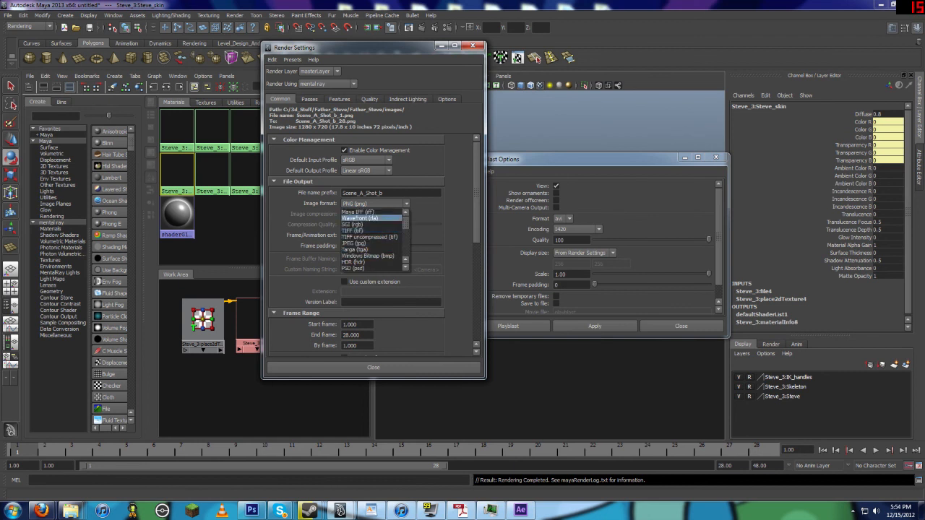
click(361, 212)
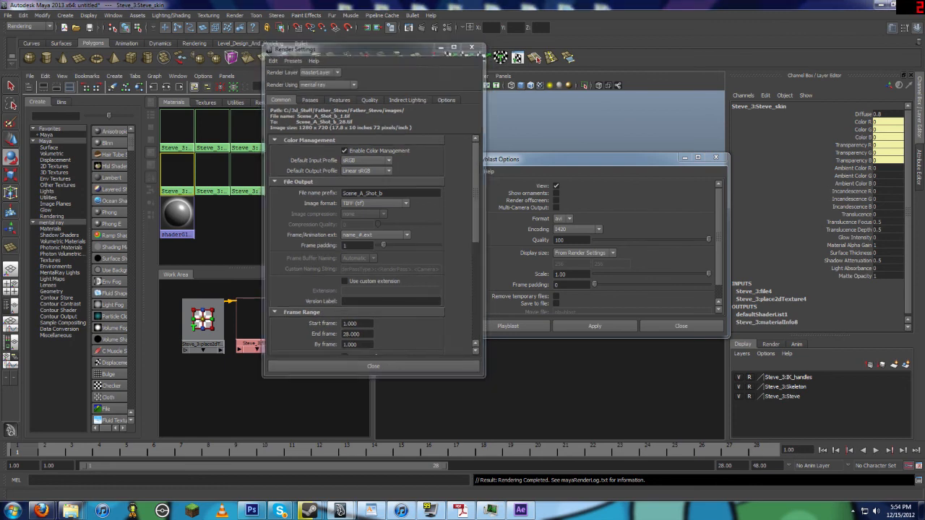
click(473, 46)
click(880, 5)
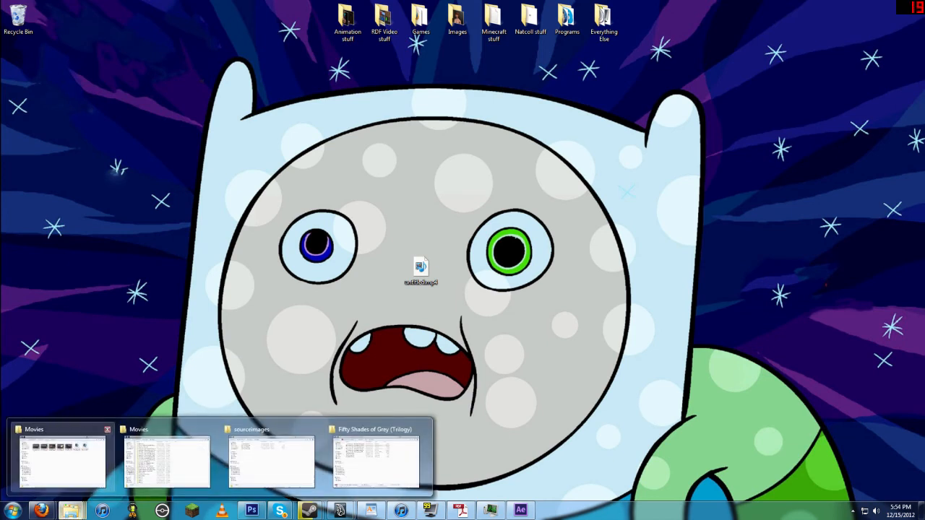
Step: Open a file explorer window and navigate to the IP project folder inside C:\3d_Stuff
click(70, 511)
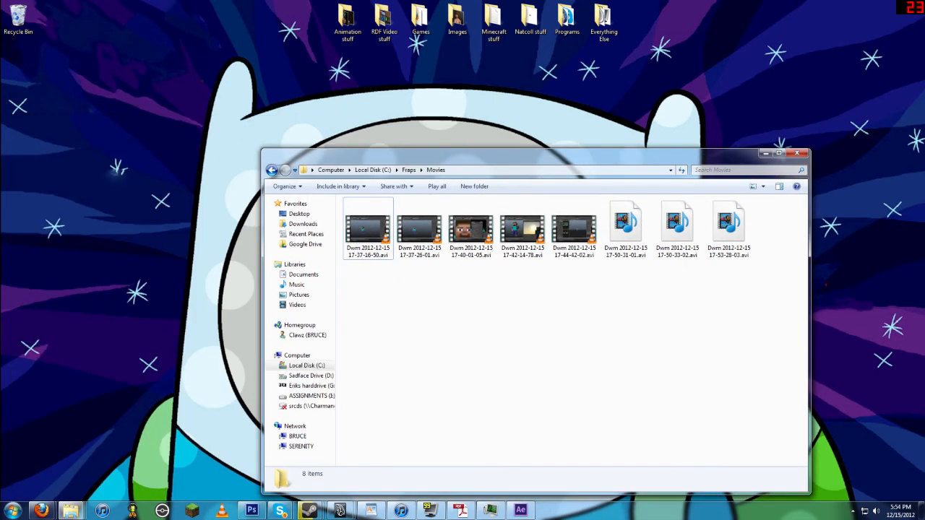
click(306, 365)
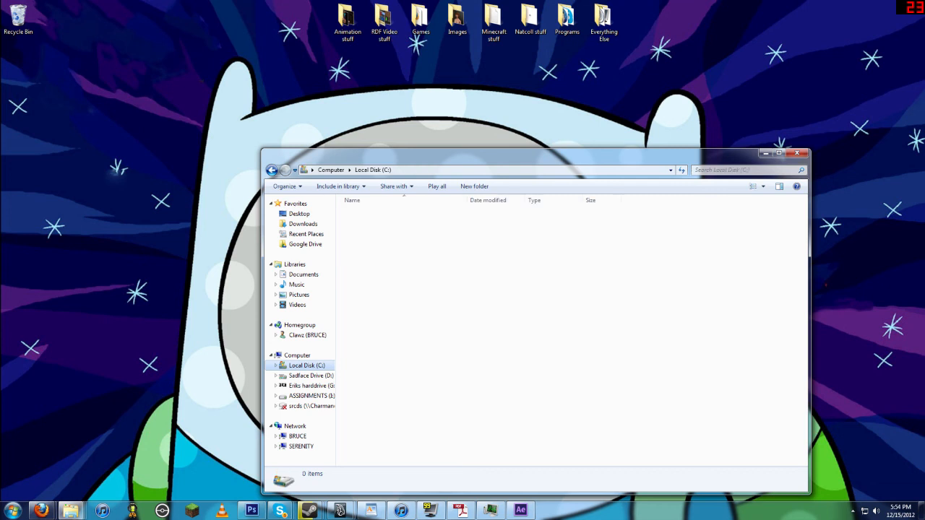
double_click(365, 224)
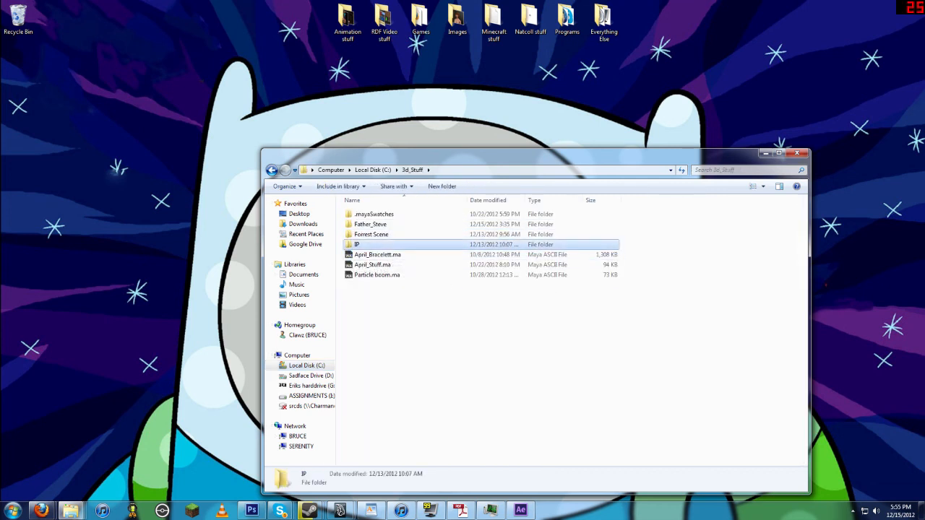
double_click(357, 244)
click(373, 335)
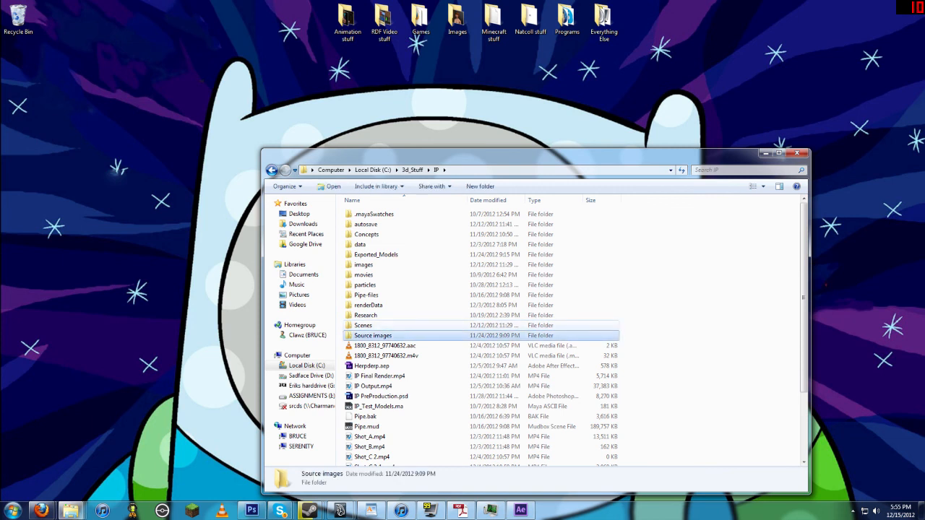
Step: Inspect the properties of the project's images folder, then close the properties dialog and the explorer window
click(364, 265)
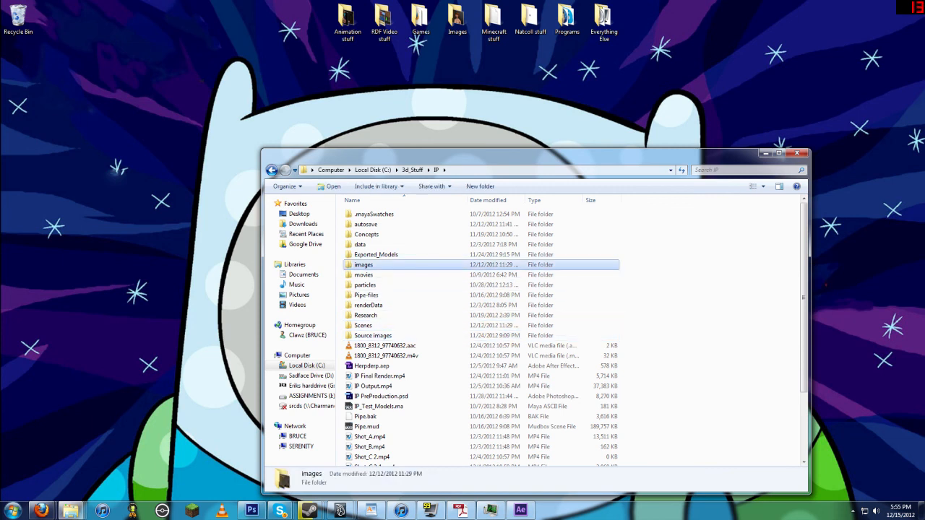
right_click(367, 266)
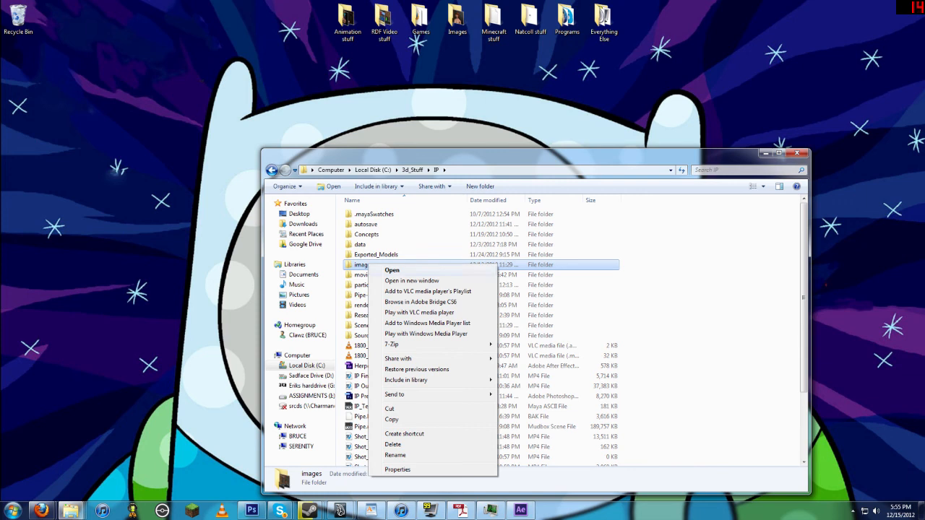
click(398, 470)
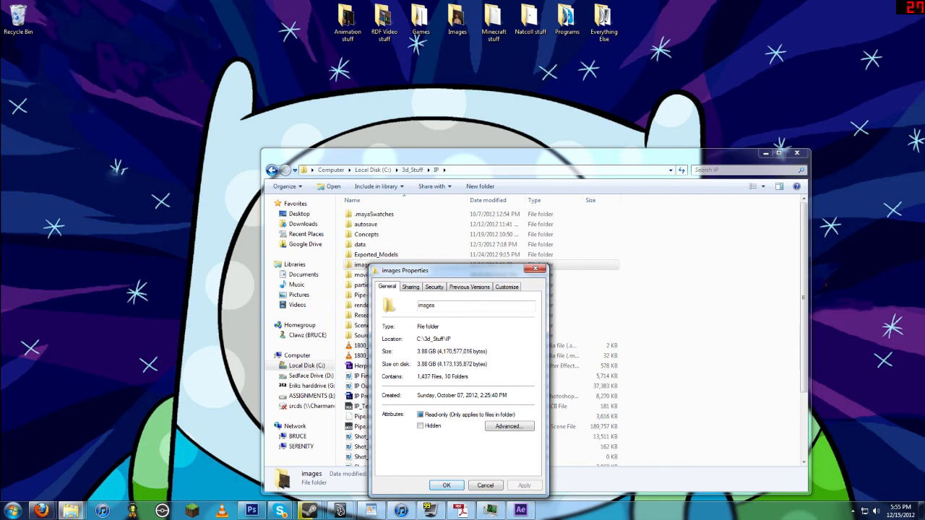
key(Return)
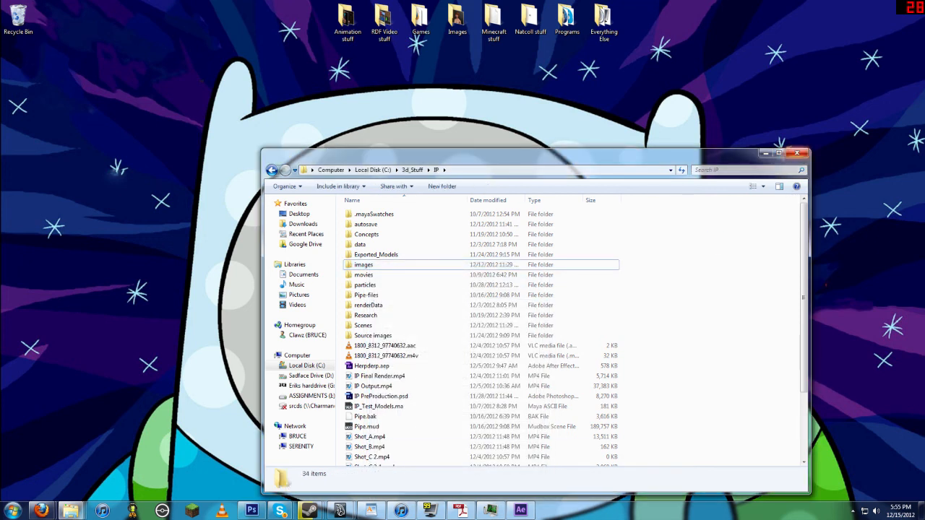
key(alt+F4)
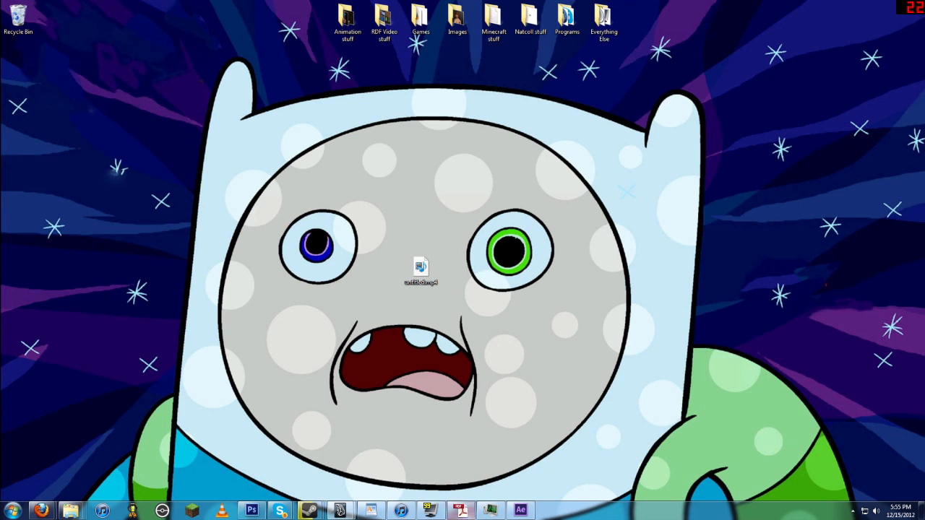
drag(598, 140, 517, 203)
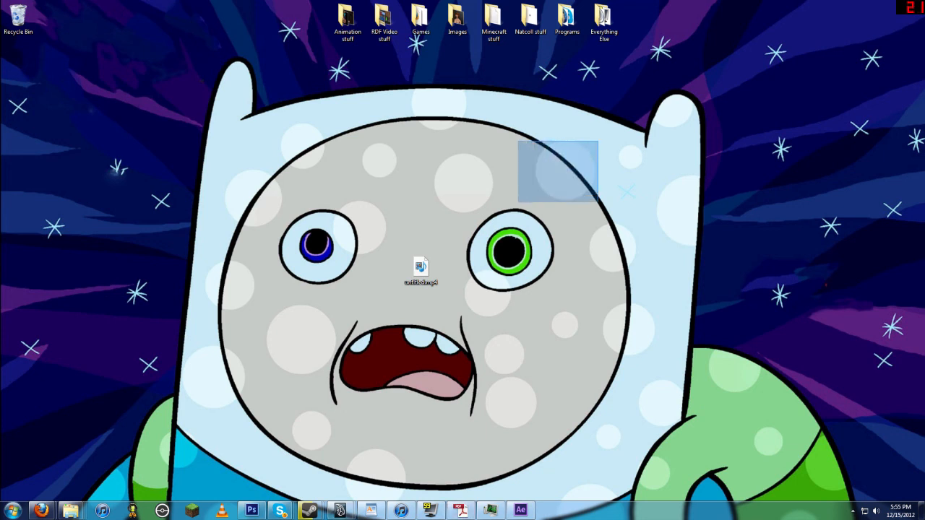
drag(633, 147, 617, 171)
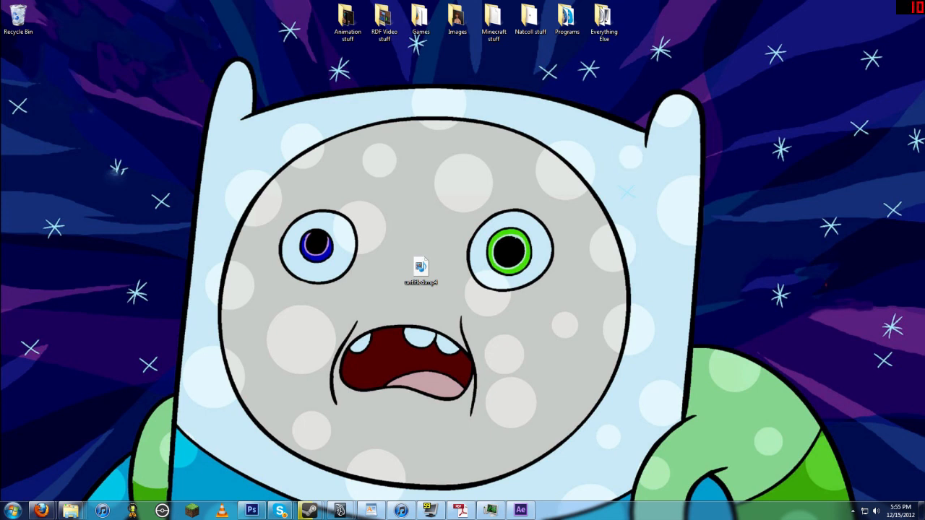